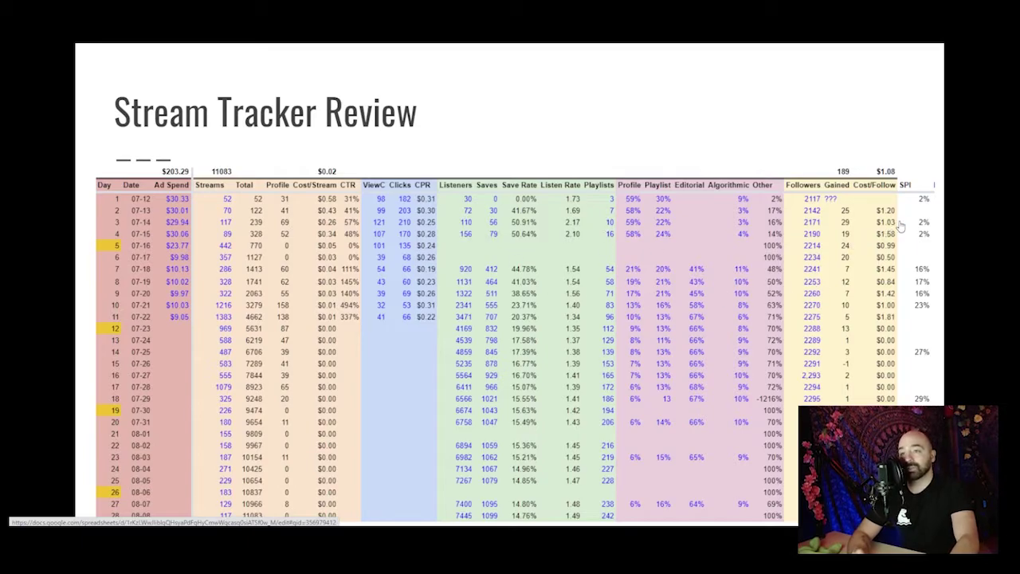
Step: Page through the Stream Tracker, Spotify For Artists and Facebook Ads review slides, and open the stream tracker spreadsheet linked from its slide
{"action": "left_click", "coordinate": [901, 226]}
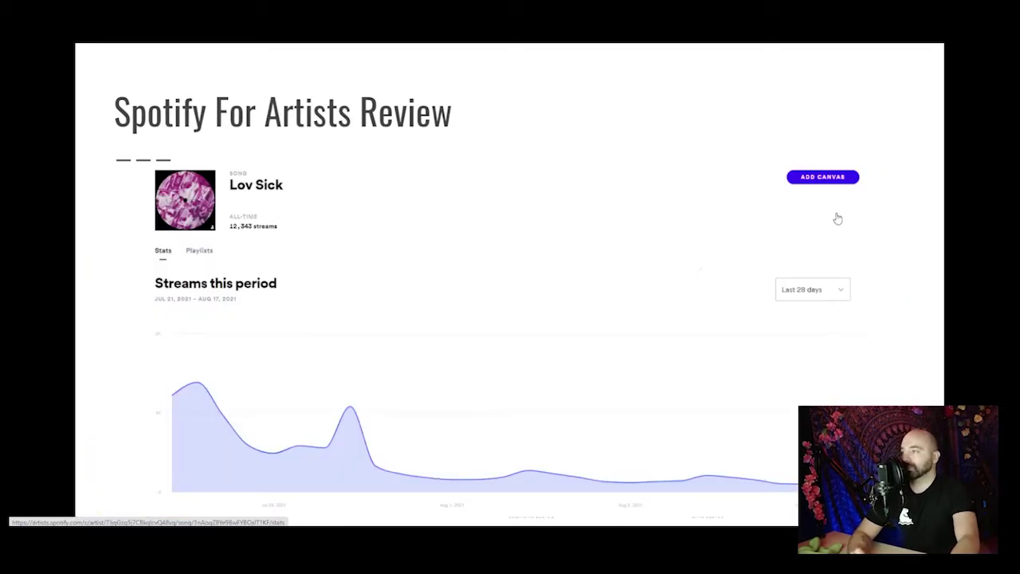
{"action": "left_click", "coordinate": [931, 202]}
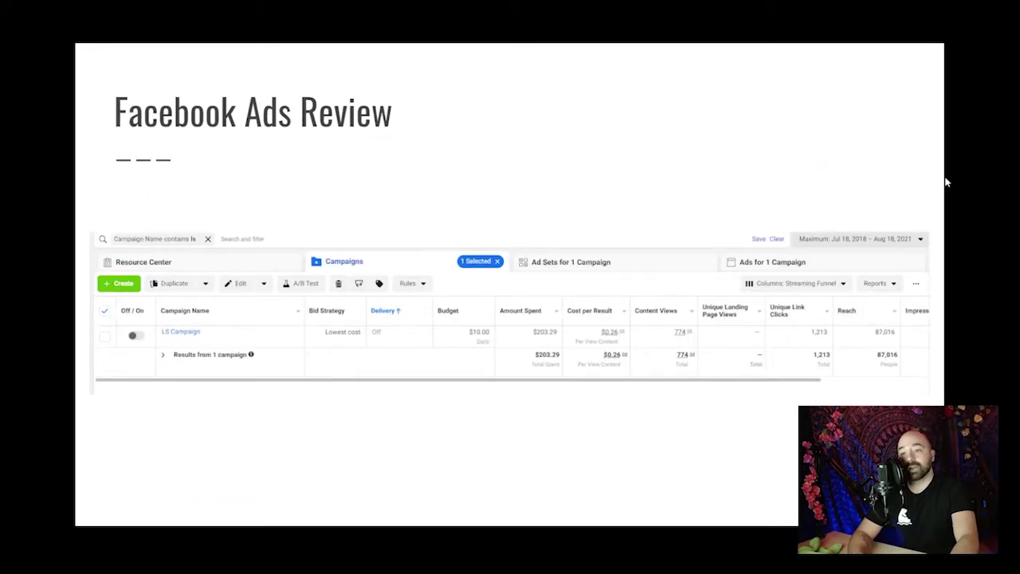
{"action": "left_click", "coordinate": [913, 151]}
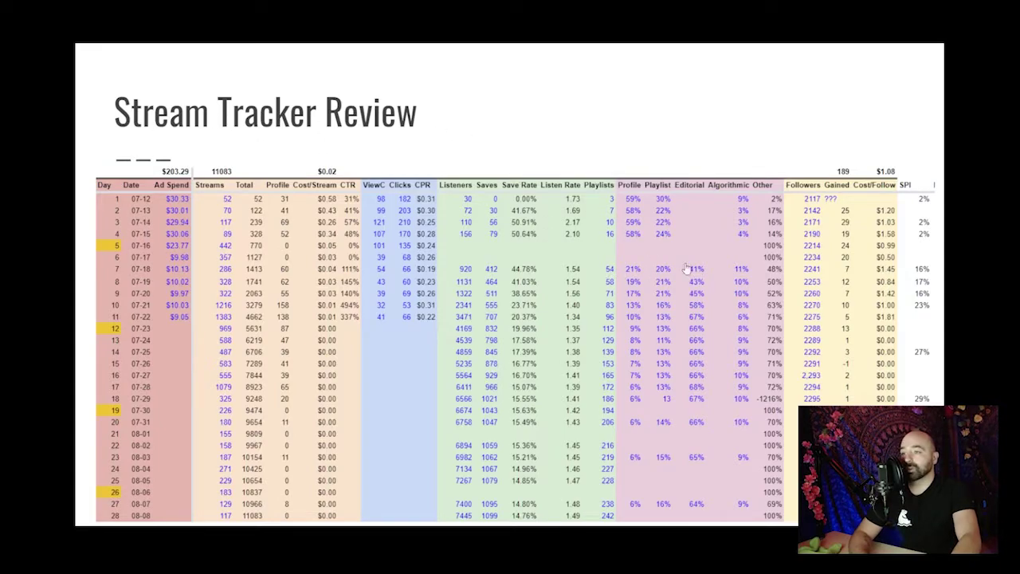
{"action": "left_click", "coordinate": [494, 301]}
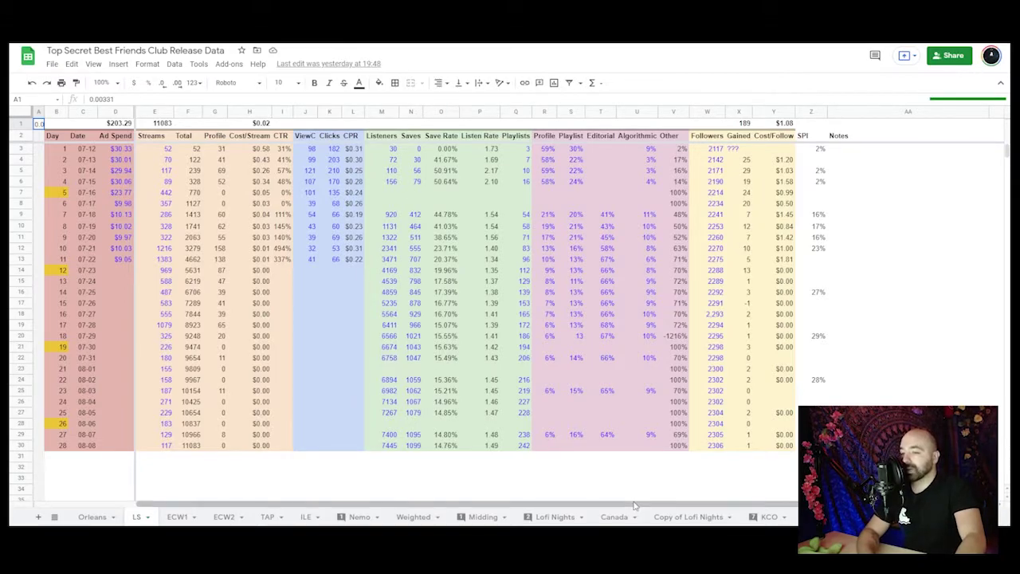
Step: Examine the Day and Date columns of the LS sheet across the first 12 release days, including highlighted days 5 and 12
{"action": "left_click", "coordinate": [121, 149]}
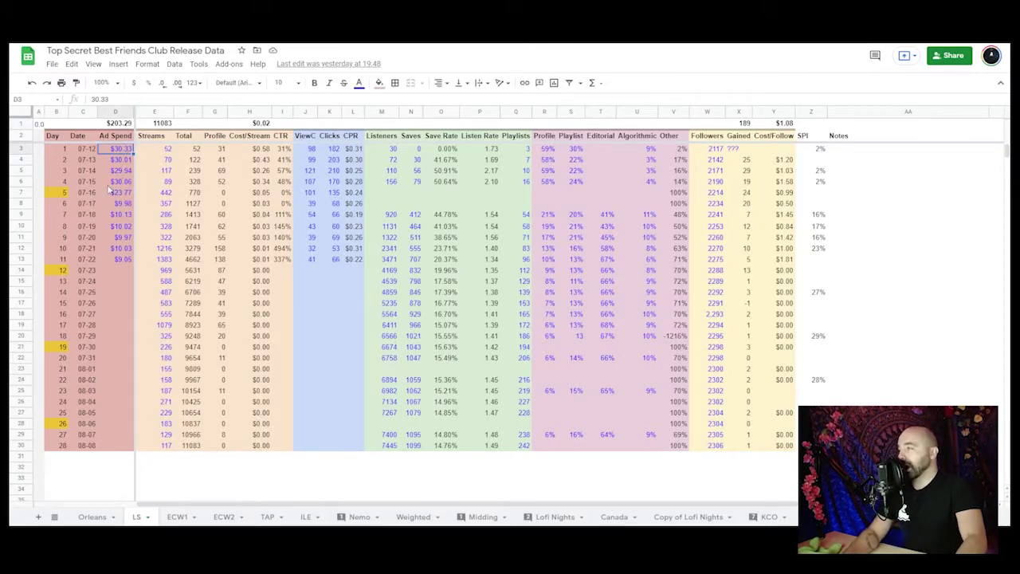
{"action": "left_click", "coordinate": [64, 259]}
{"action": "left_click", "coordinate": [63, 150], "text": "shift"}
{"action": "left_click", "coordinate": [86, 149]}
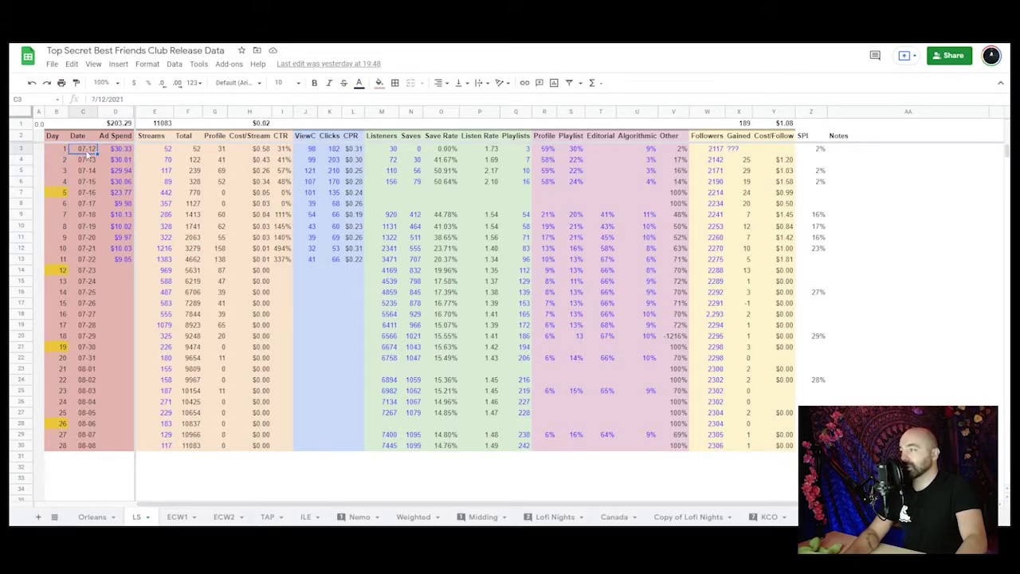
{"action": "left_click", "coordinate": [65, 150]}
{"action": "left_click", "coordinate": [63, 195]}
{"action": "left_click", "coordinate": [60, 272]}
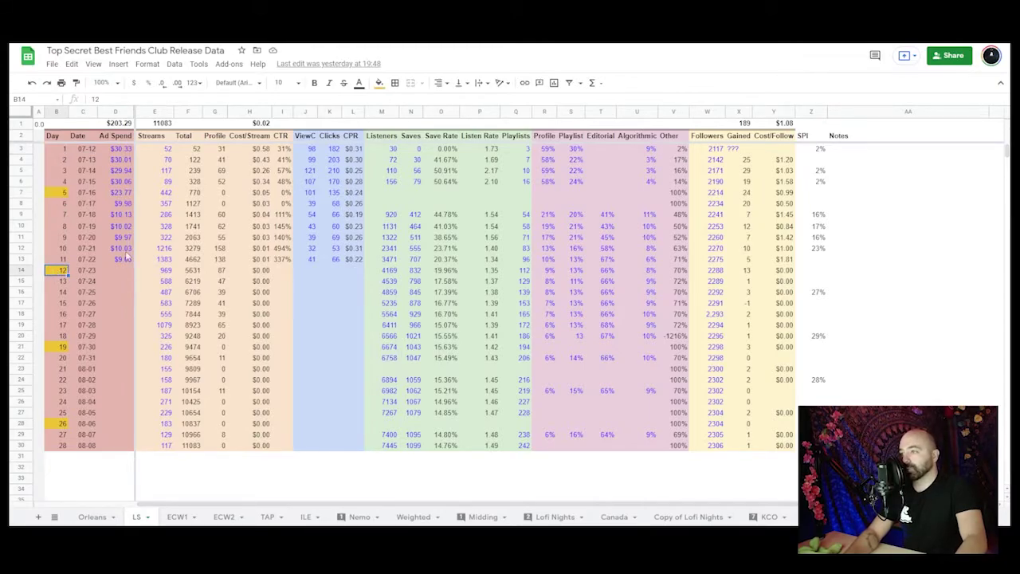
{"action": "left_click", "coordinate": [64, 150]}
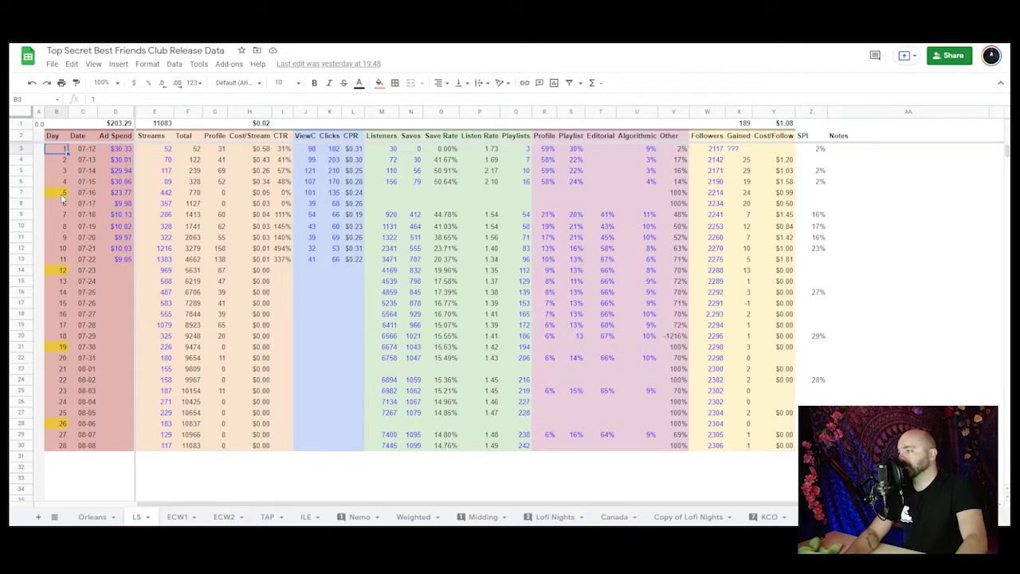
{"action": "left_click", "coordinate": [64, 260]}
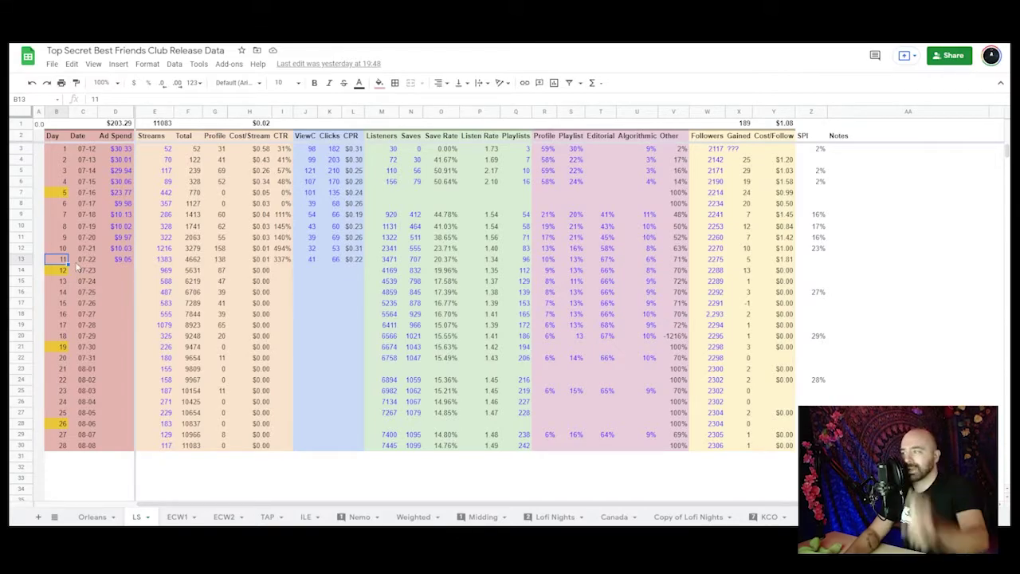
Step: Review the Ad Spend figures for days 1 to 4, day 5 and days 6 to 11
{"action": "left_click", "coordinate": [119, 150]}
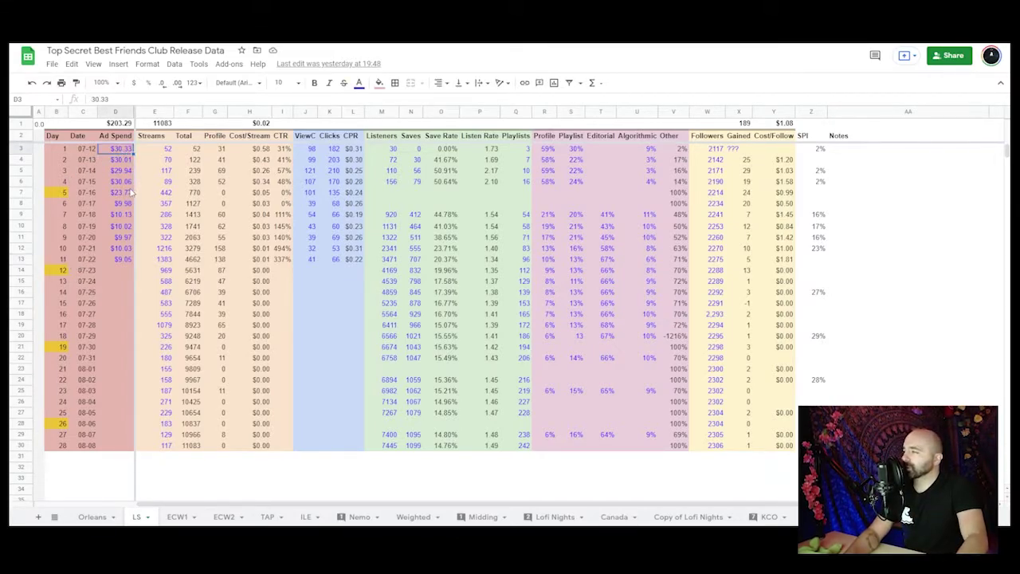
{"action": "left_click", "coordinate": [121, 183], "text": "shift"}
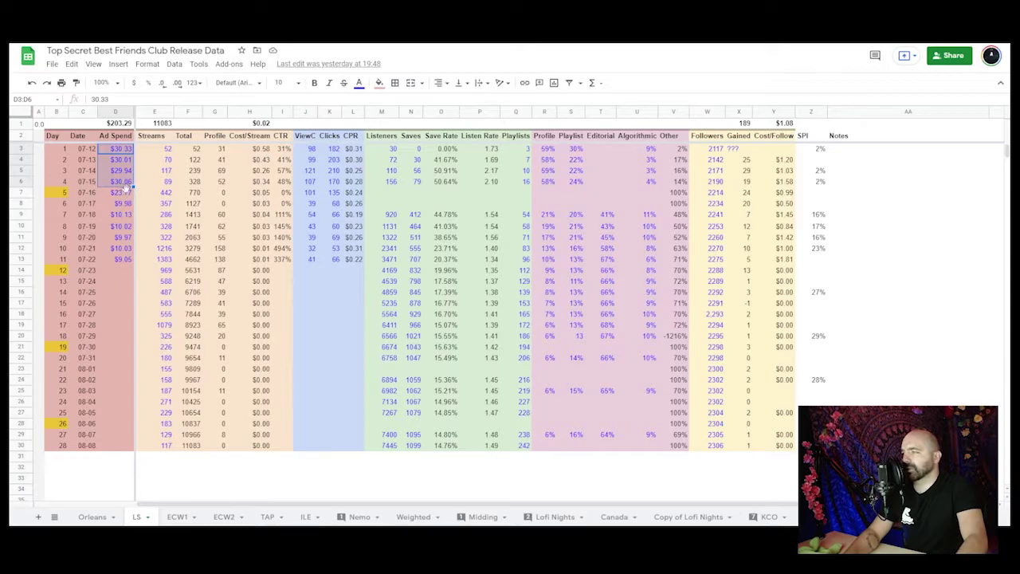
{"action": "left_click", "coordinate": [125, 196]}
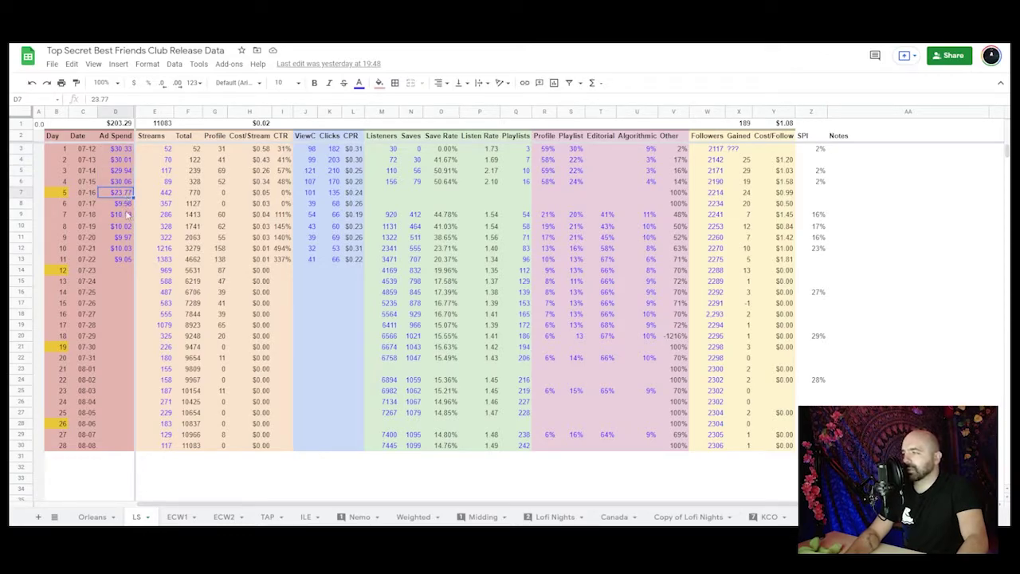
{"action": "left_click", "coordinate": [125, 207]}
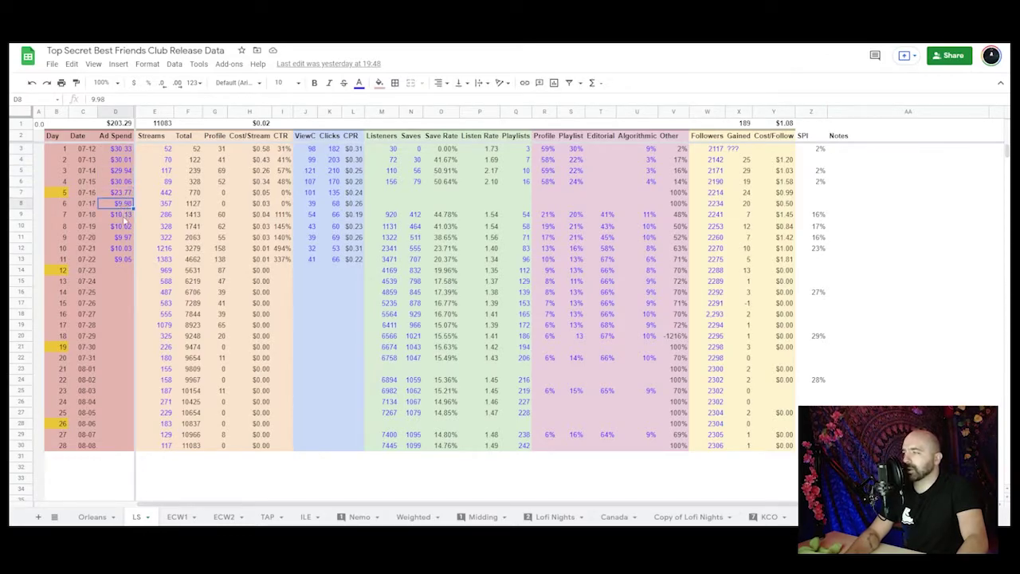
{"action": "left_click", "coordinate": [121, 259], "text": "shift"}
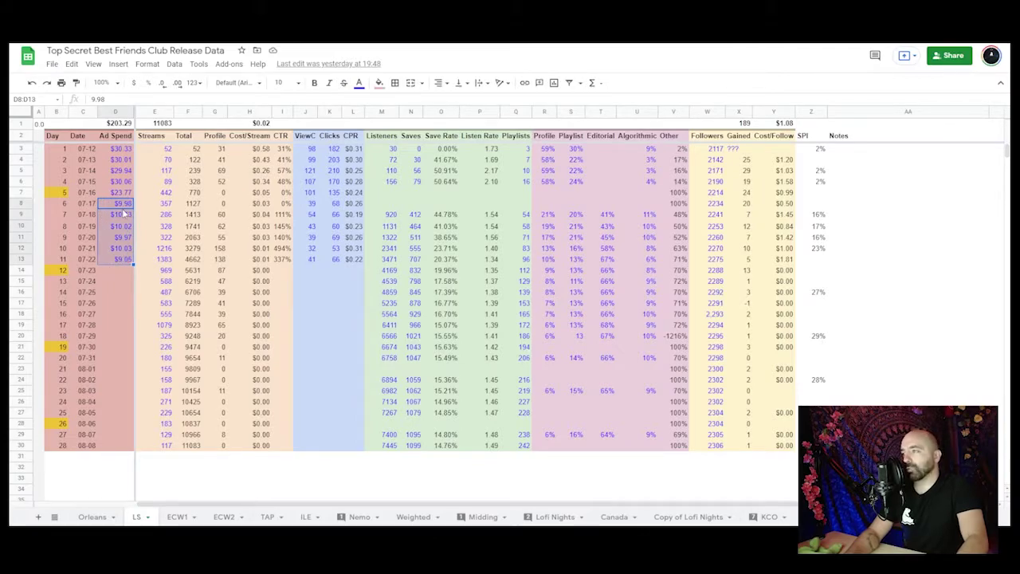
Step: Examine the Editorial share on day 7 and the Save Rate, Listen Rate and Playlists values on day 4
{"action": "left_click", "coordinate": [396, 194]}
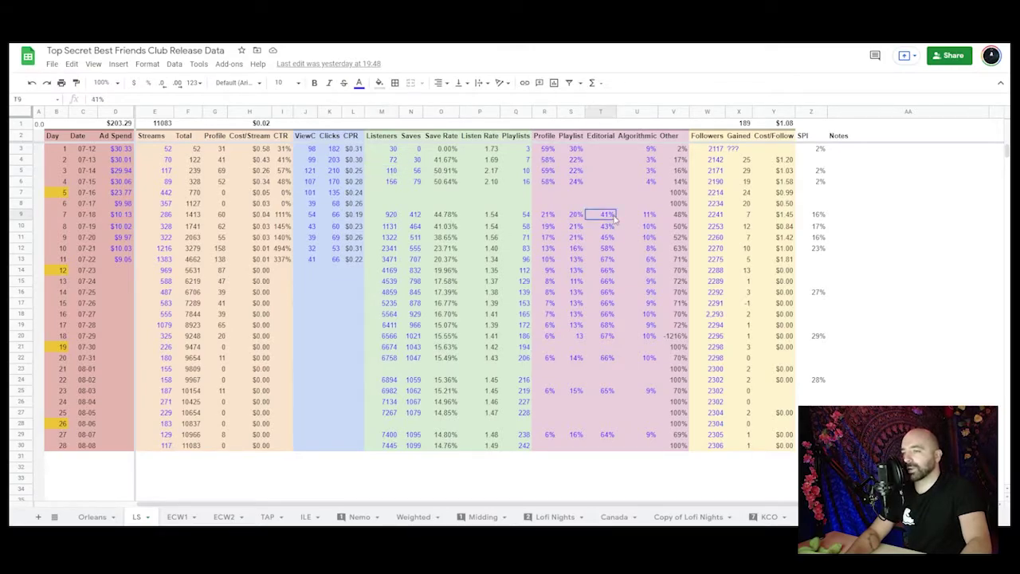
{"action": "left_click", "coordinate": [444, 182]}
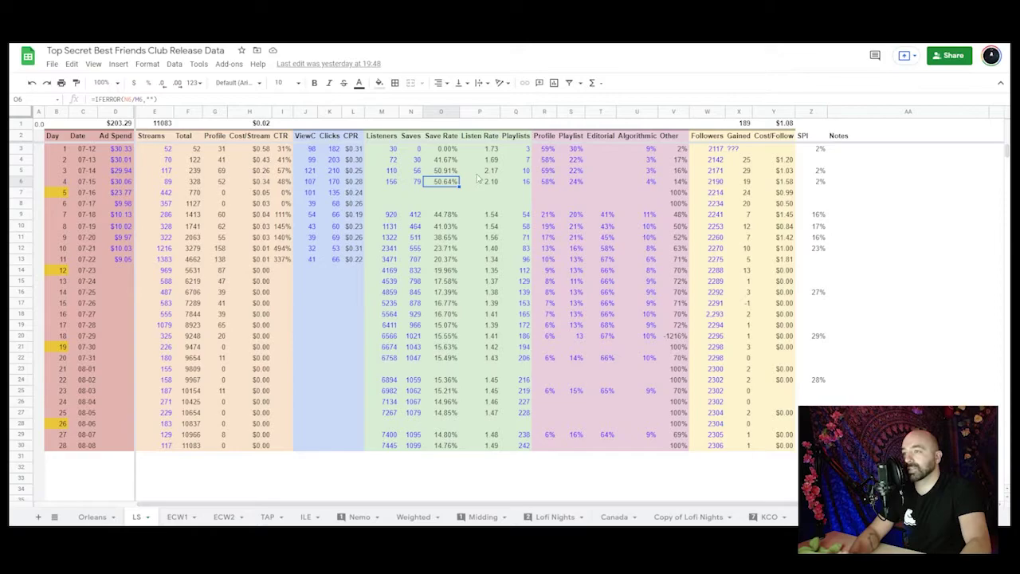
{"action": "left_click", "coordinate": [492, 185]}
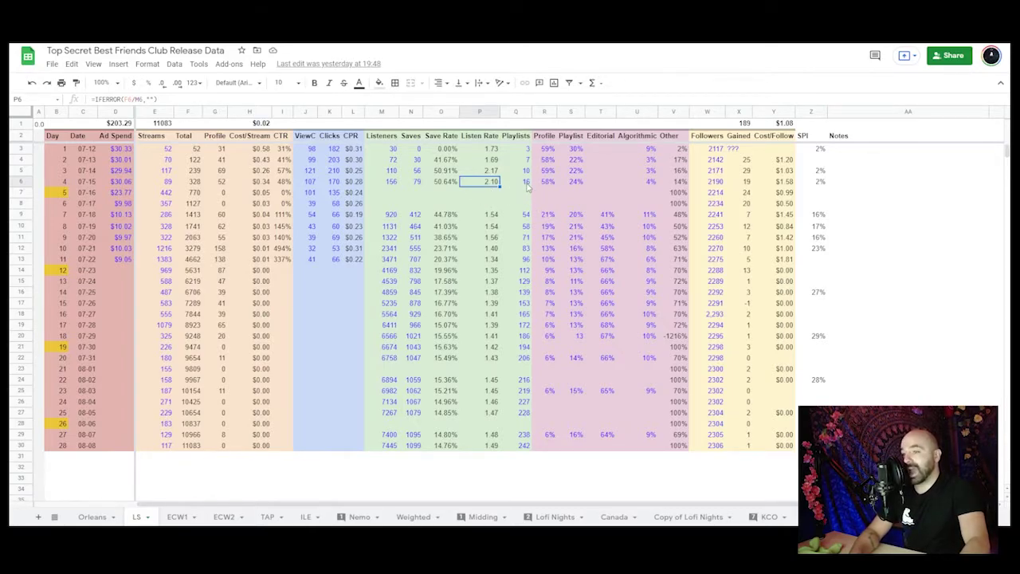
{"action": "left_click", "coordinate": [526, 184]}
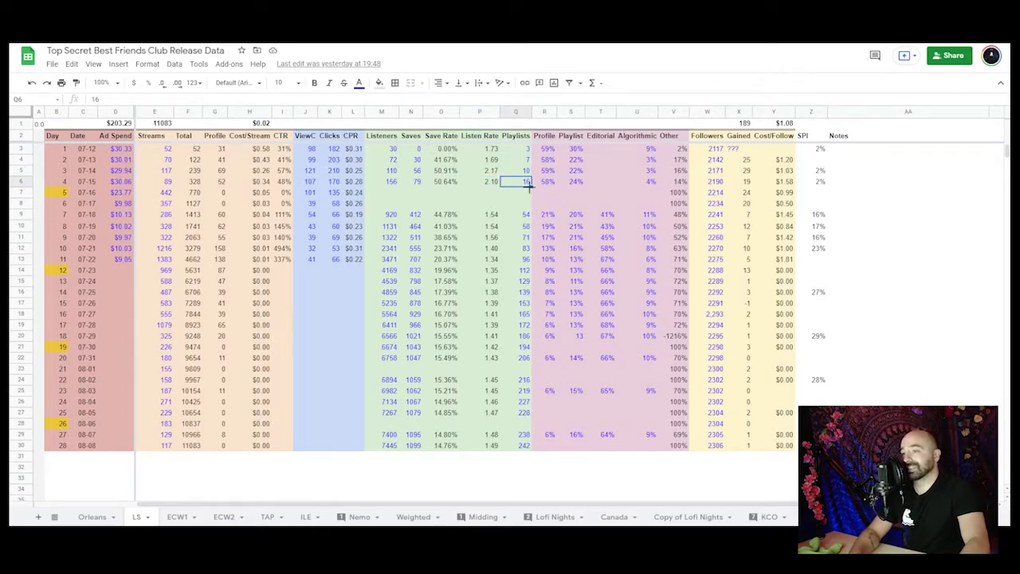
{"action": "left_click", "coordinate": [451, 184]}
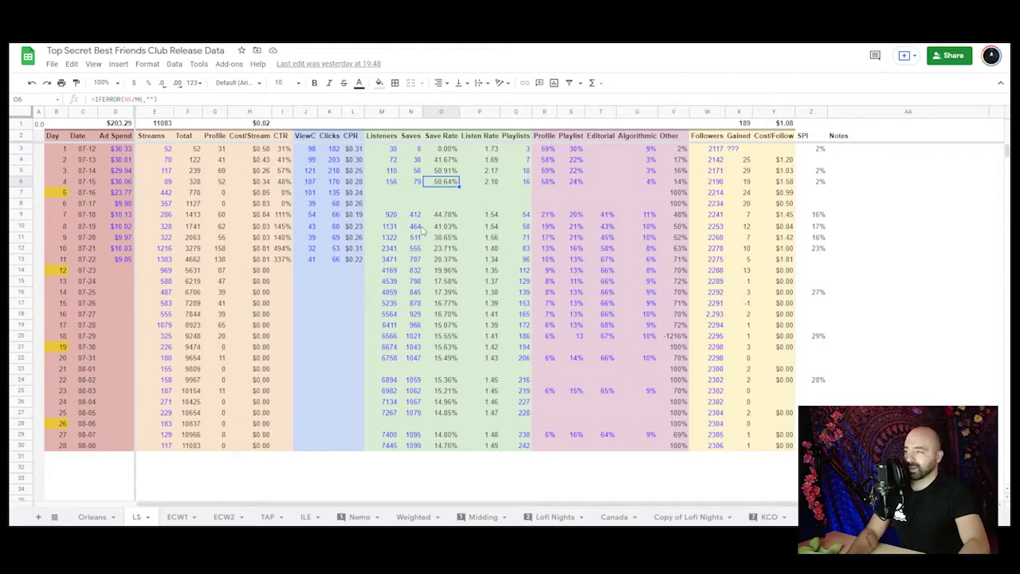
Step: Follow the SPI column from its header through day 7 down to day 22
{"action": "left_click", "coordinate": [811, 137]}
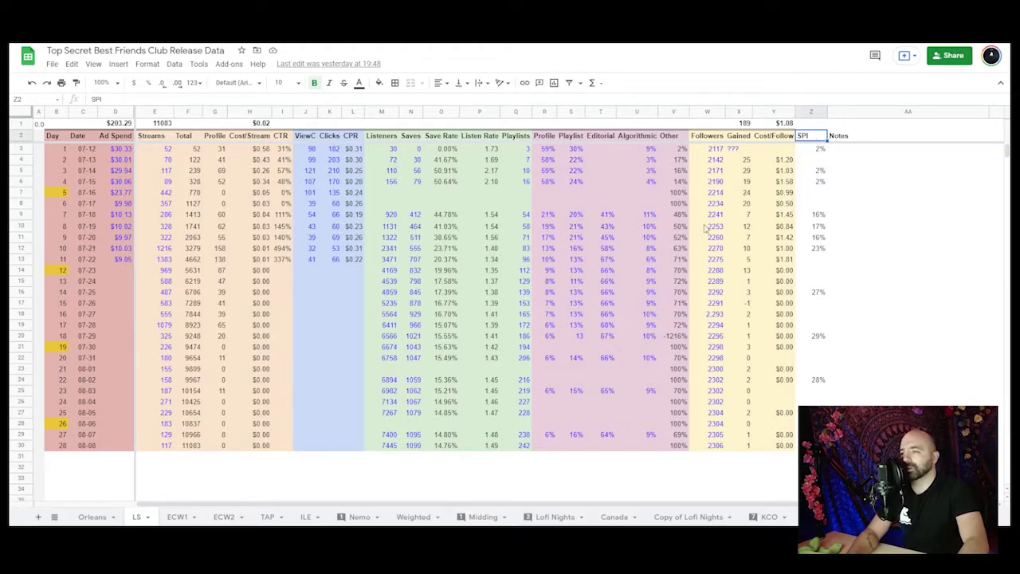
{"action": "left_click", "coordinate": [820, 214]}
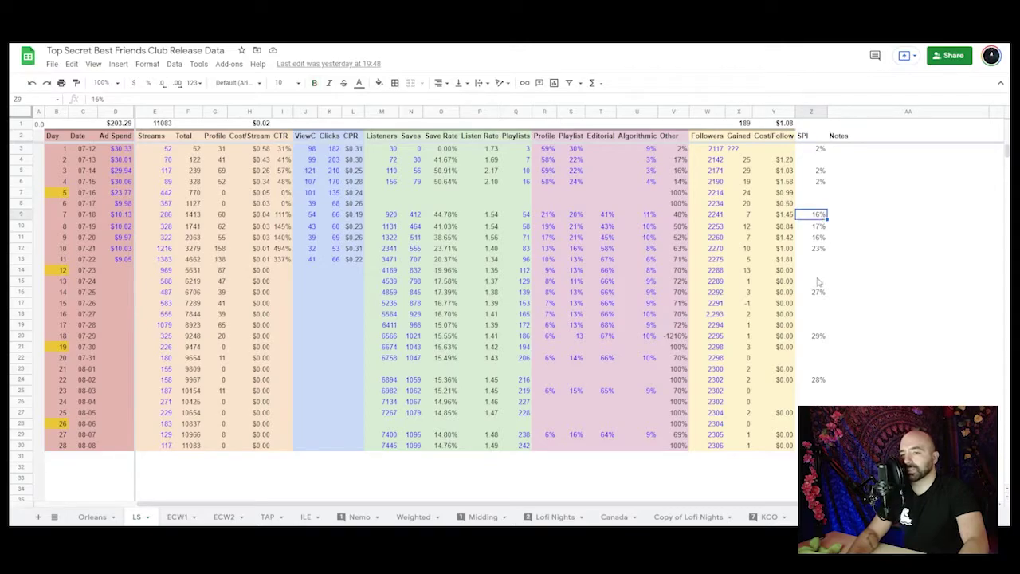
{"action": "left_click", "coordinate": [821, 303]}
{"action": "left_click", "coordinate": [820, 380]}
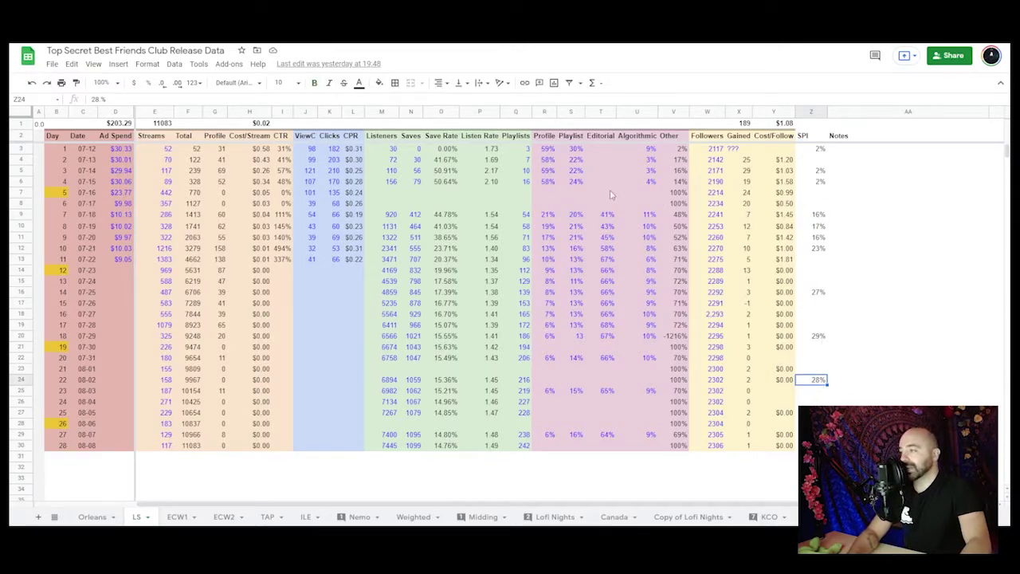
Step: Examine the daily Streams figures for days 1 to 5 and the entries for days 10 and 11
{"action": "left_click", "coordinate": [199, 183]}
{"action": "left_click", "coordinate": [168, 162]}
{"action": "key", "text": "Up"}
{"action": "left_click", "coordinate": [165, 192], "text": "shift"}
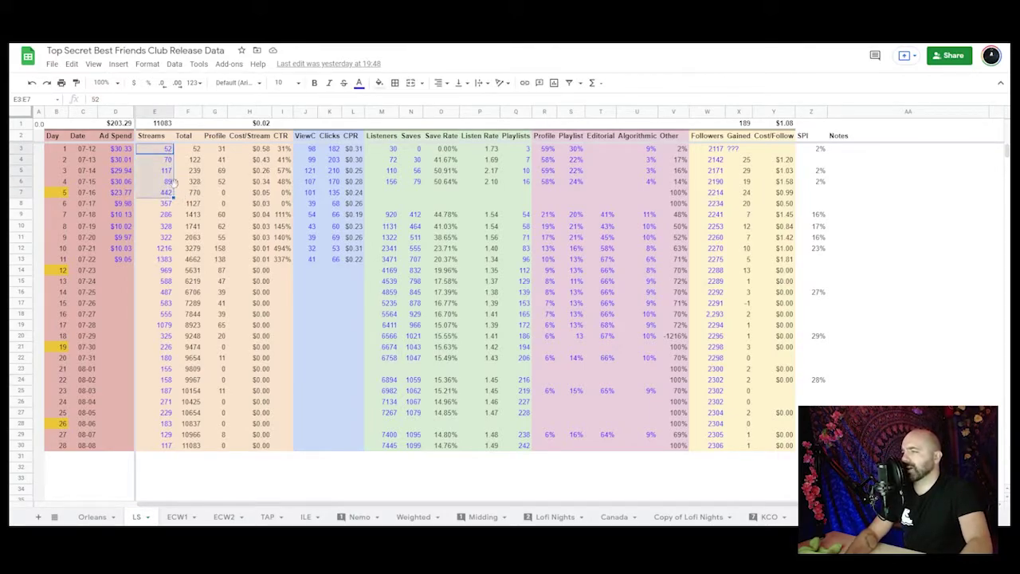
{"action": "left_click", "coordinate": [168, 152]}
{"action": "left_click", "coordinate": [167, 171]}
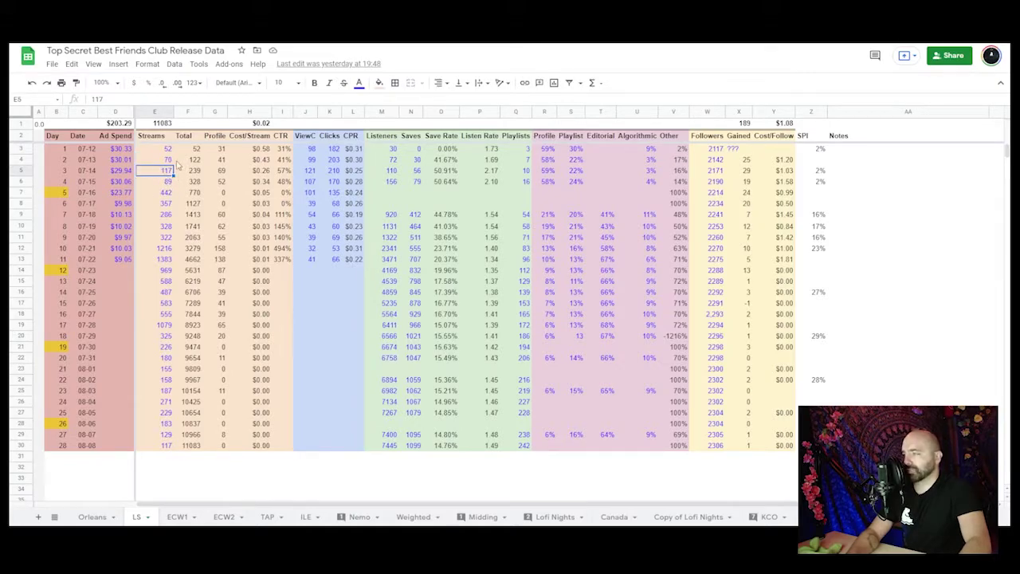
{"action": "left_click", "coordinate": [169, 183]}
{"action": "left_click", "coordinate": [166, 194]}
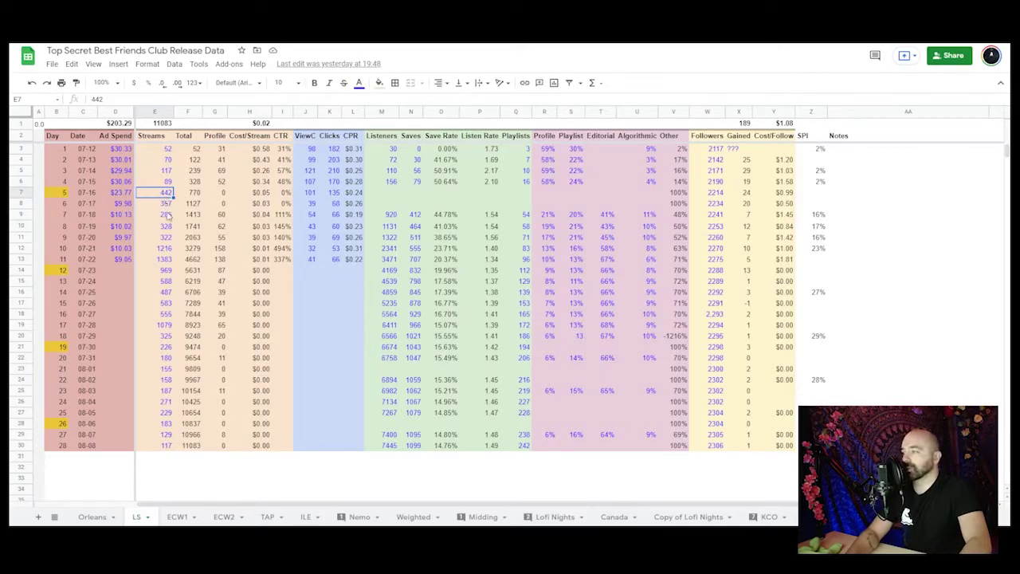
{"action": "left_click", "coordinate": [166, 248]}
{"action": "left_click", "coordinate": [166, 260], "text": "shift"}
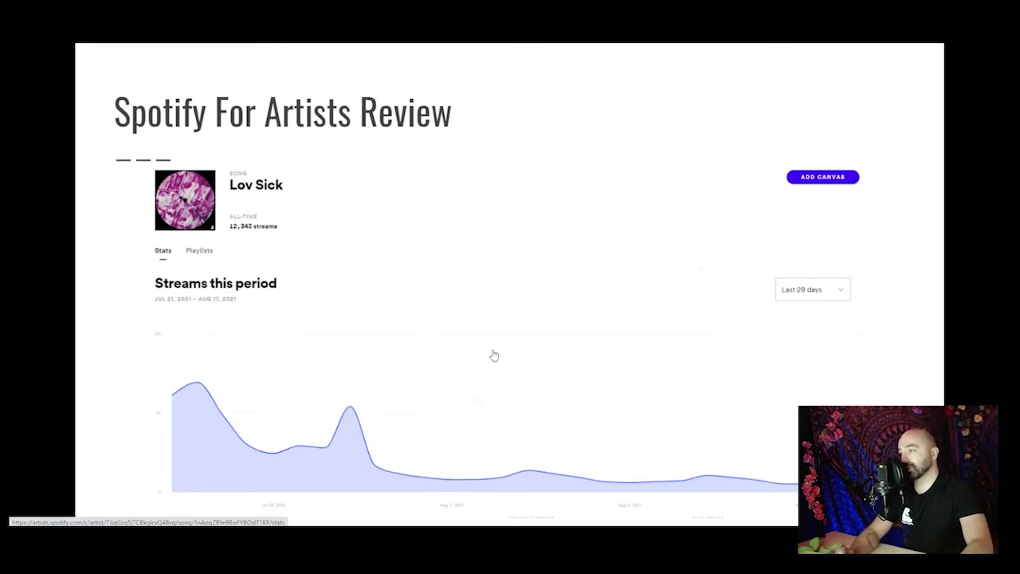
Step: Open the Spotify for Artists statistics page for the song Lov Sick linked from the review slide
{"action": "left_click", "coordinate": [310, 303]}
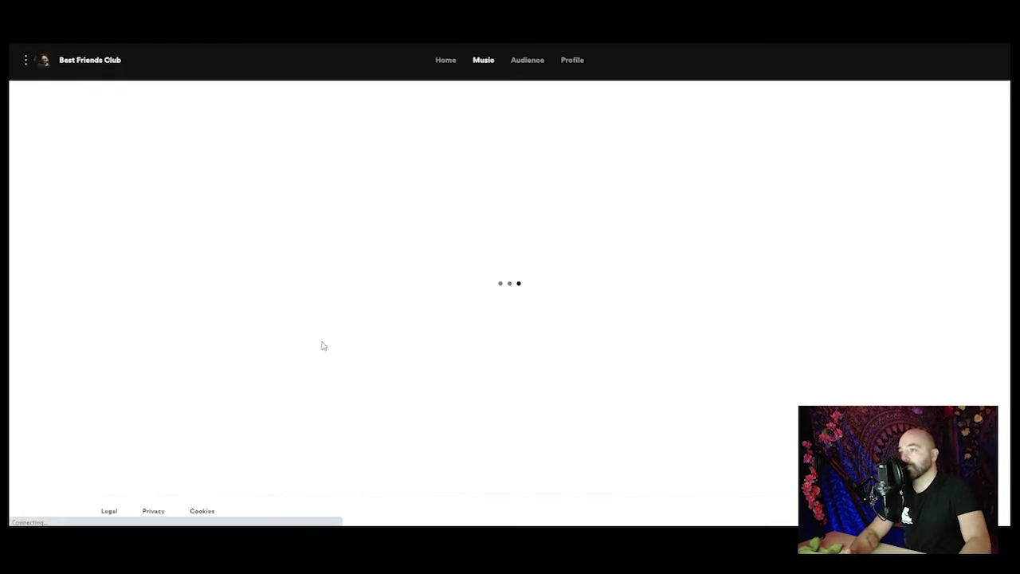
{"action": "right_click", "coordinate": [297, 360]}
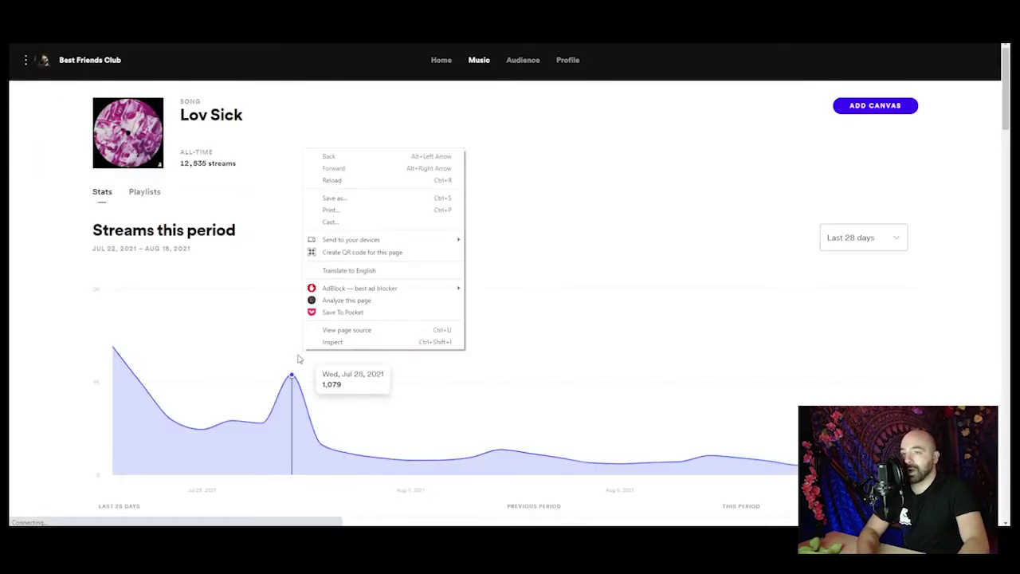
{"action": "left_click", "coordinate": [28, 241]}
Step: Set the Lov Sick streams chart to a custom period from July 11 to August 18, 2021
{"action": "left_click", "coordinate": [858, 244]}
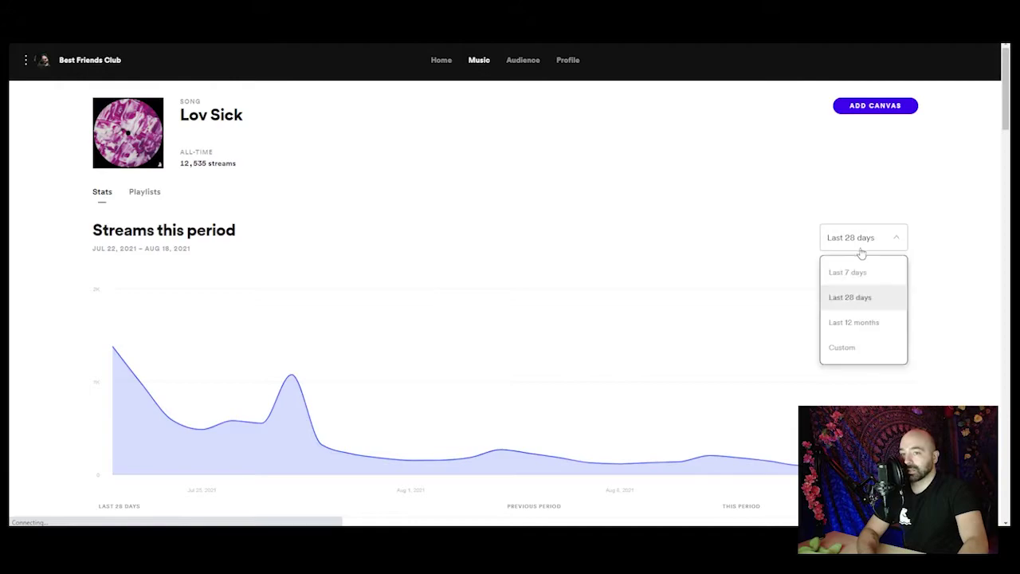
{"action": "left_click", "coordinate": [866, 323]}
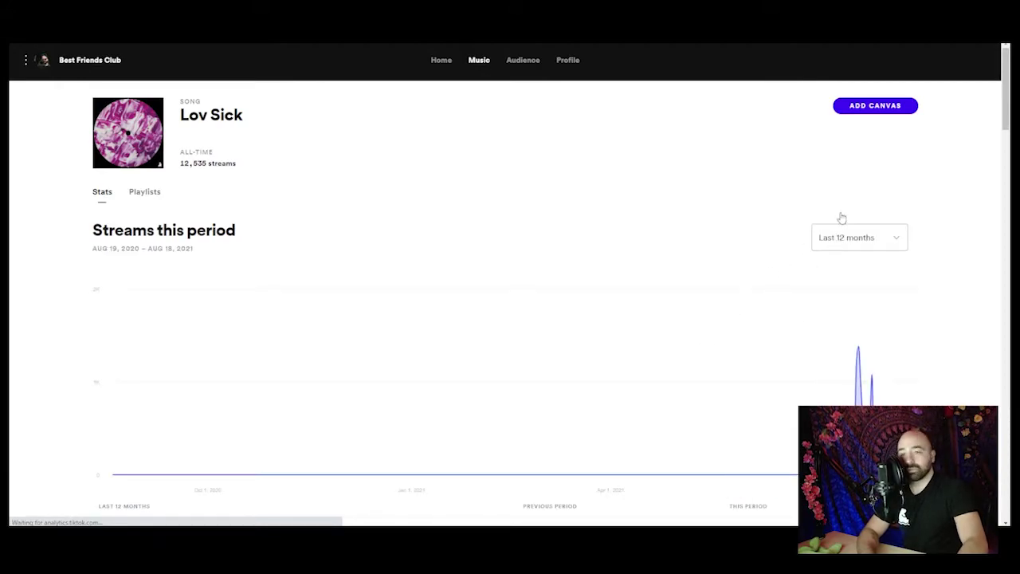
{"action": "left_click", "coordinate": [884, 241]}
{"action": "left_click", "coordinate": [864, 345]}
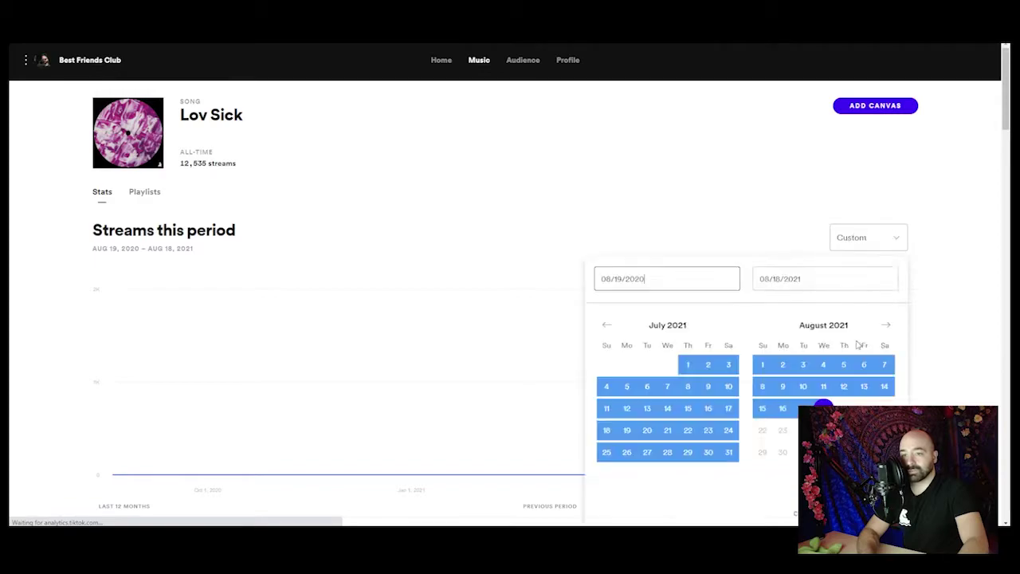
{"action": "left_click", "coordinate": [606, 408]}
{"action": "key", "text": "Return"}
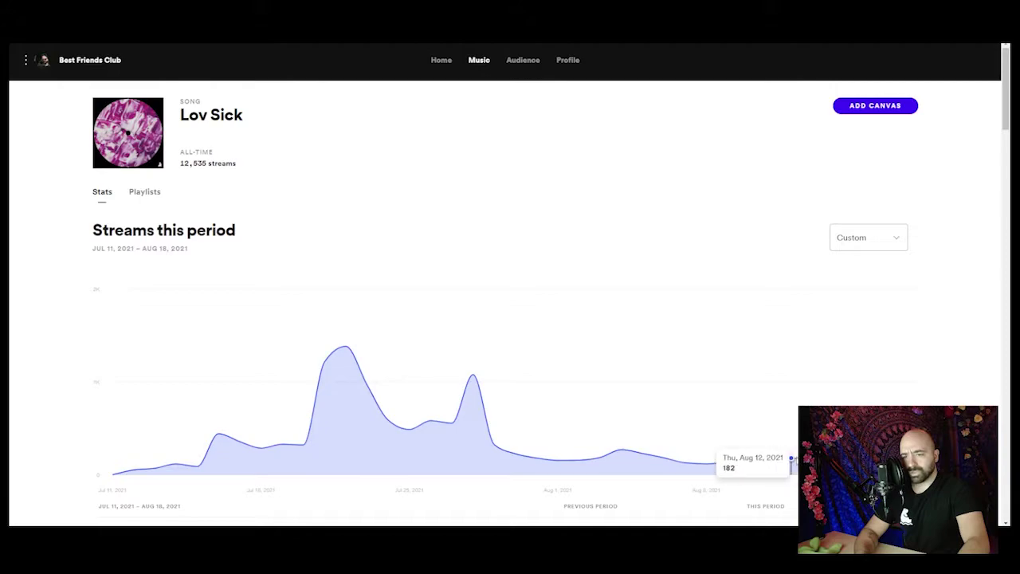
Step: Compare the song's source-of-streams chart with the Profile column for days 1 and 2 in the tracker spreadsheet
{"action": "scroll", "coordinate": [154, 303], "scroll_direction": "down", "scroll_amount": 10}
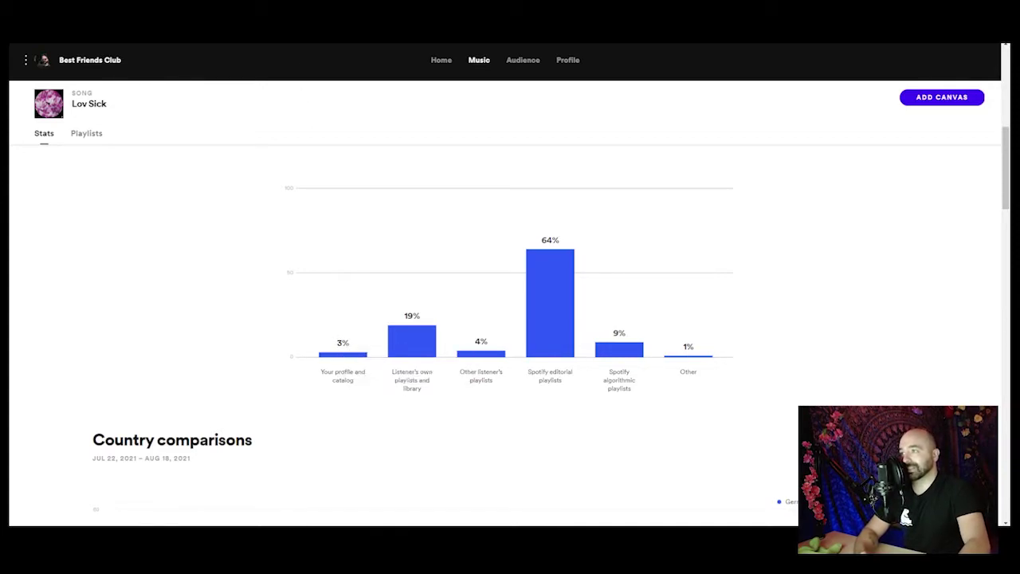
{"action": "key", "text": "ctrl+Tab"}
{"action": "left_click", "coordinate": [547, 150]}
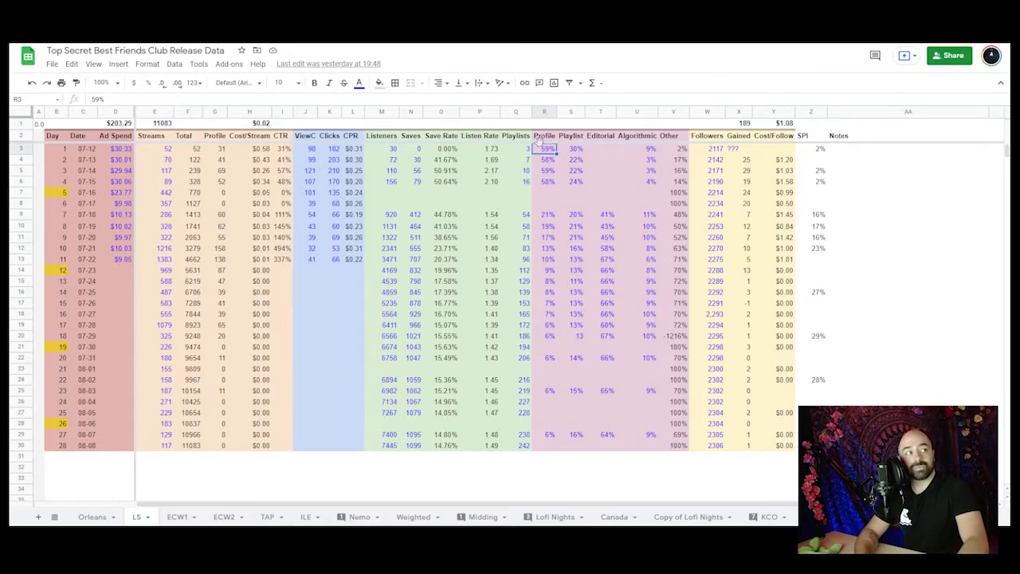
{"action": "left_click", "coordinate": [546, 159]}
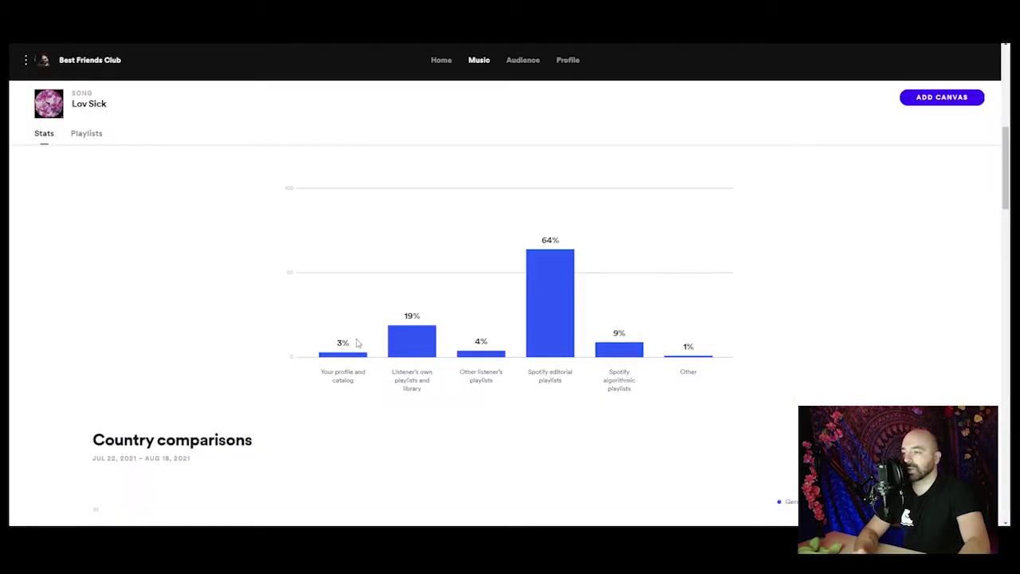
Step: Compare the source-of-streams shares for editorial playlists, listeners' own playlists and library, and other listeners' playlists
{"action": "mouse_move", "coordinate": [570, 328]}
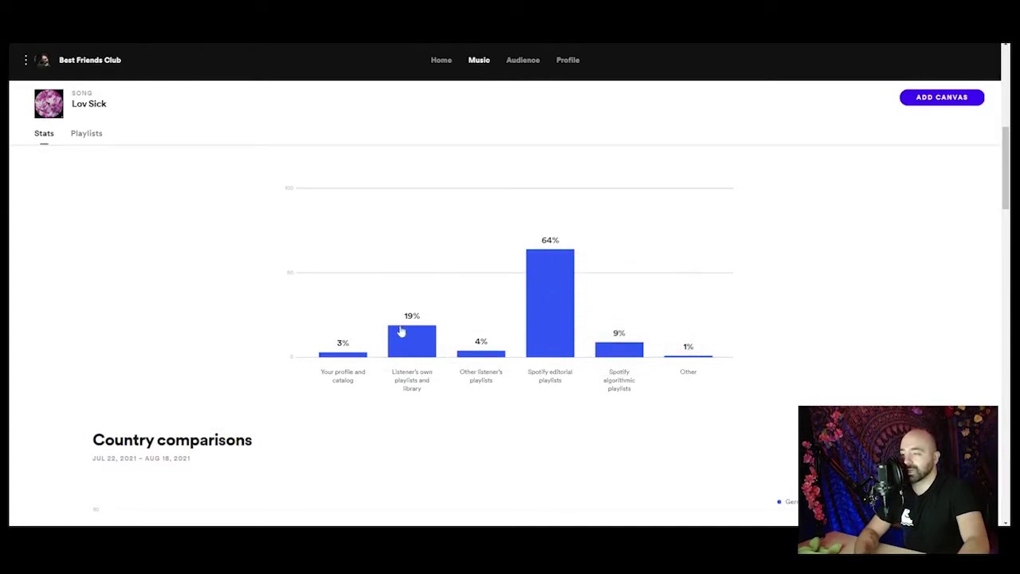
{"action": "mouse_move", "coordinate": [404, 331]}
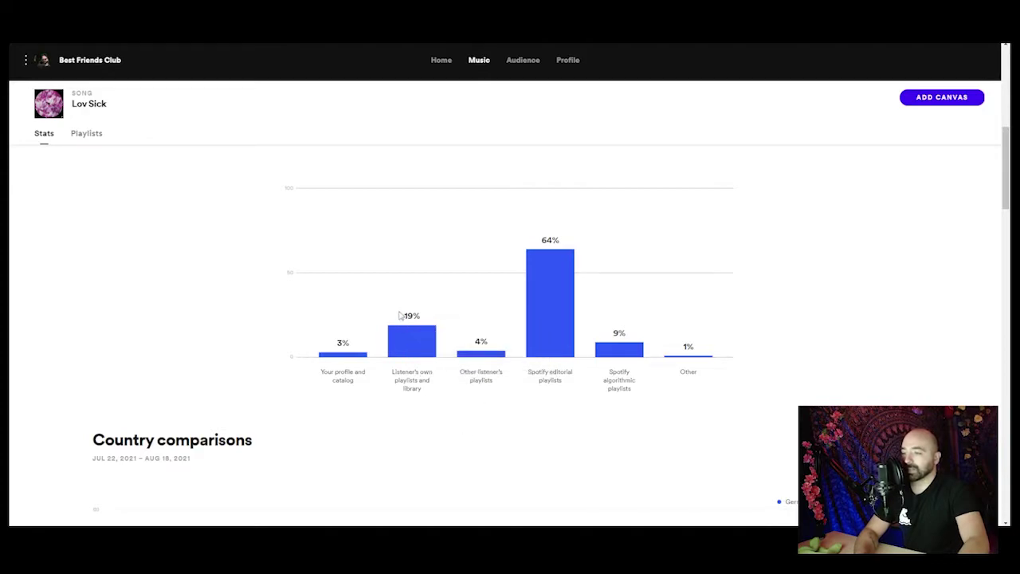
{"action": "mouse_move", "coordinate": [454, 368]}
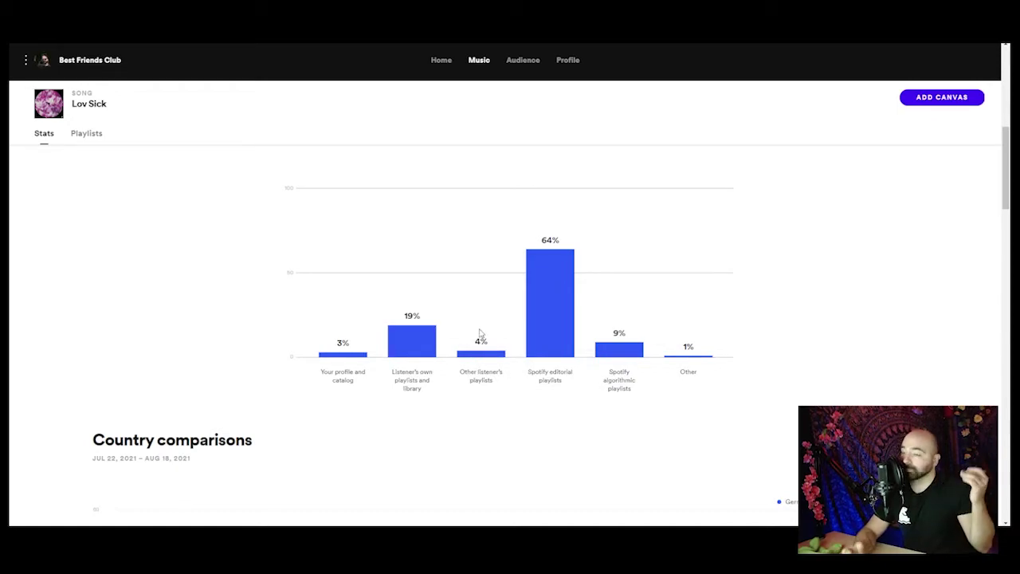
Step: Examine the song's country comparisons chart and the streams listed for its top countries
{"action": "scroll", "coordinate": [430, 327], "scroll_direction": "down", "scroll_amount": 5}
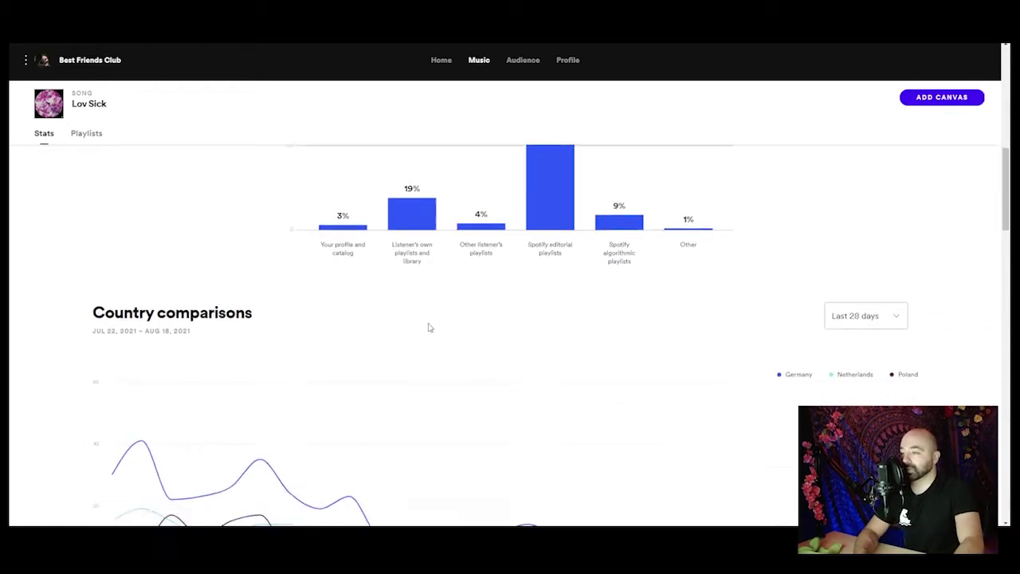
{"action": "scroll", "coordinate": [478, 239], "scroll_direction": "up", "scroll_amount": 1}
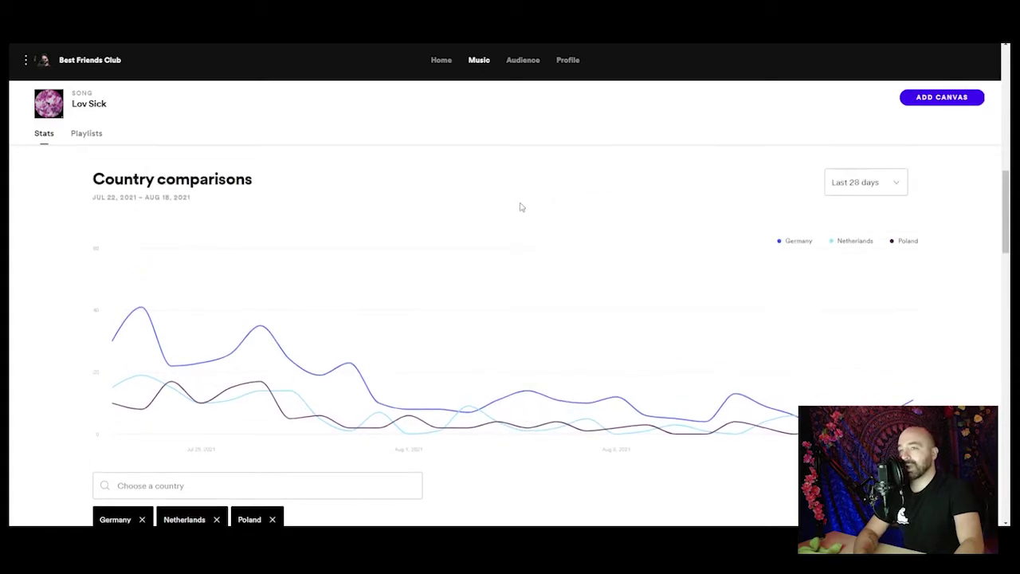
{"action": "scroll", "coordinate": [478, 231], "scroll_direction": "down", "scroll_amount": 4}
{"action": "scroll", "coordinate": [475, 230], "scroll_direction": "down", "scroll_amount": 3}
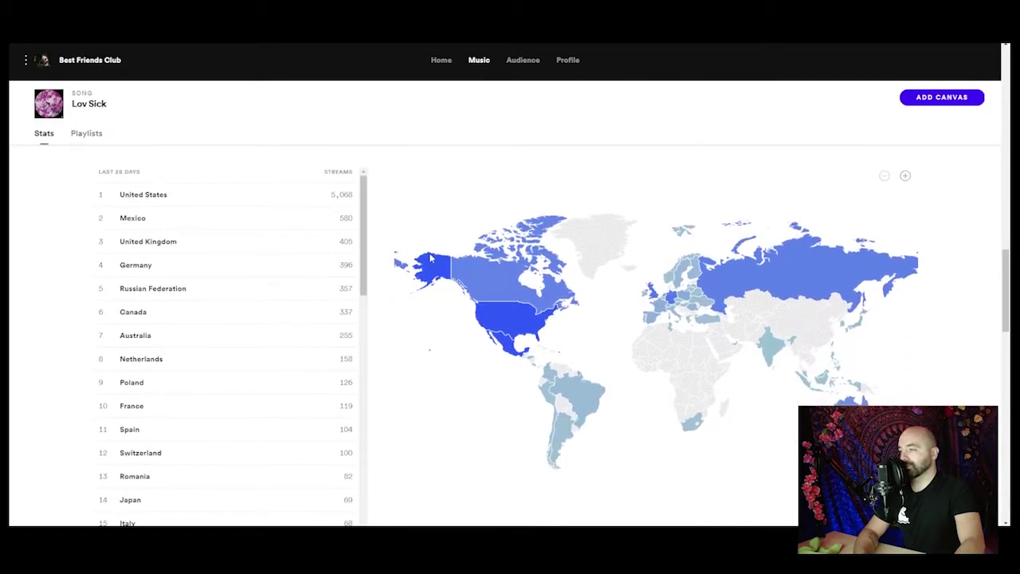
{"action": "scroll", "coordinate": [148, 251], "scroll_direction": "up", "scroll_amount": 1}
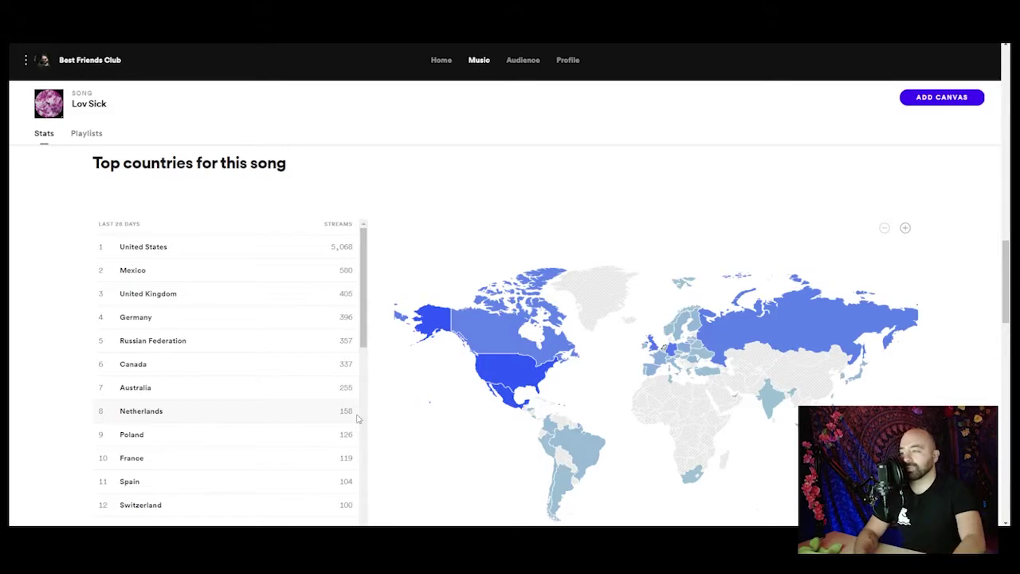
{"action": "scroll", "coordinate": [408, 403], "scroll_direction": "down", "scroll_amount": 2}
{"action": "scroll", "coordinate": [411, 419], "scroll_direction": "up", "scroll_amount": 3}
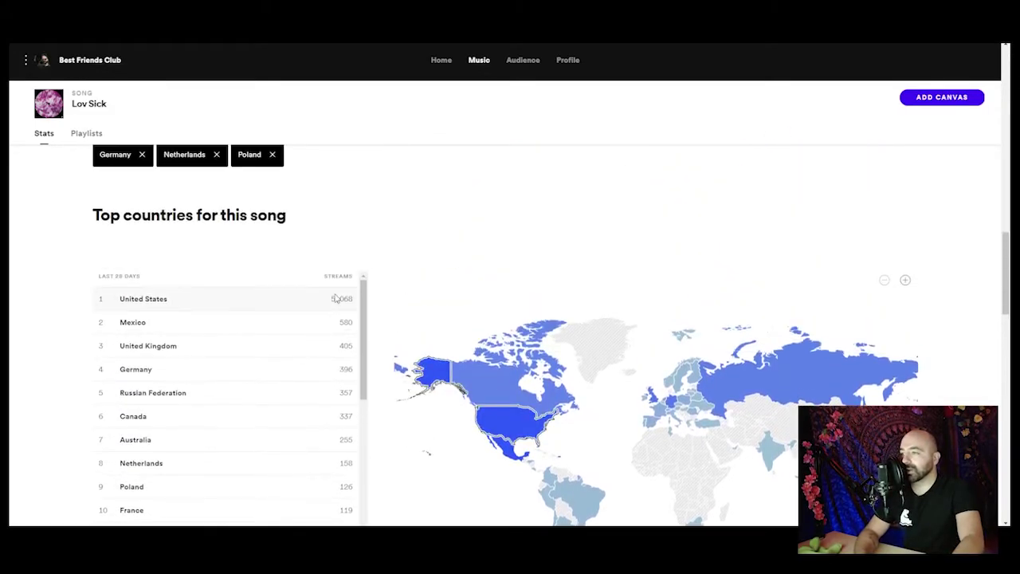
{"action": "mouse_move", "coordinate": [538, 384]}
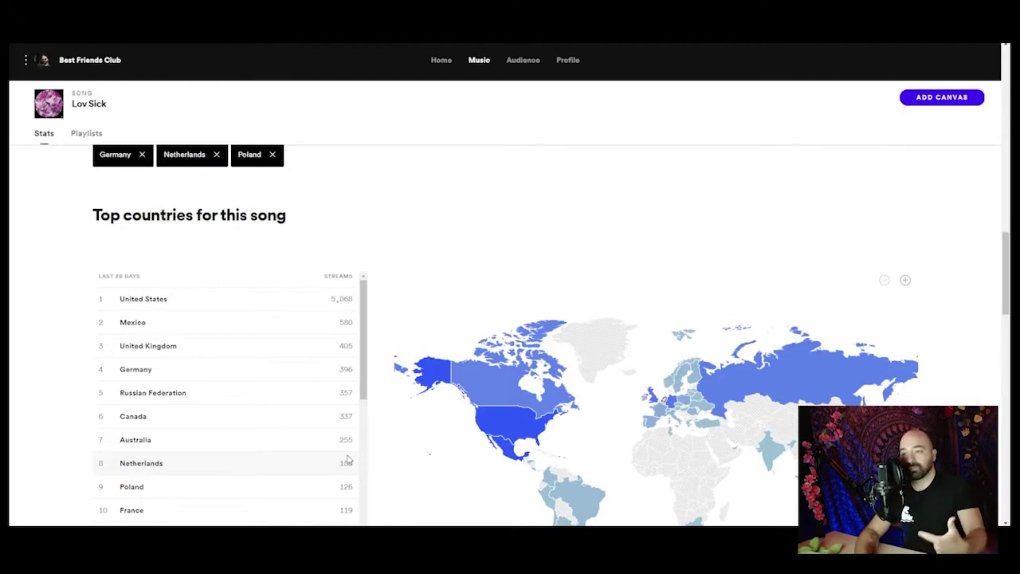
Step: Open the list of playlists featuring Lov Sick and set its period to Since 2015
{"action": "scroll", "coordinate": [451, 341], "scroll_direction": "up", "scroll_amount": 15}
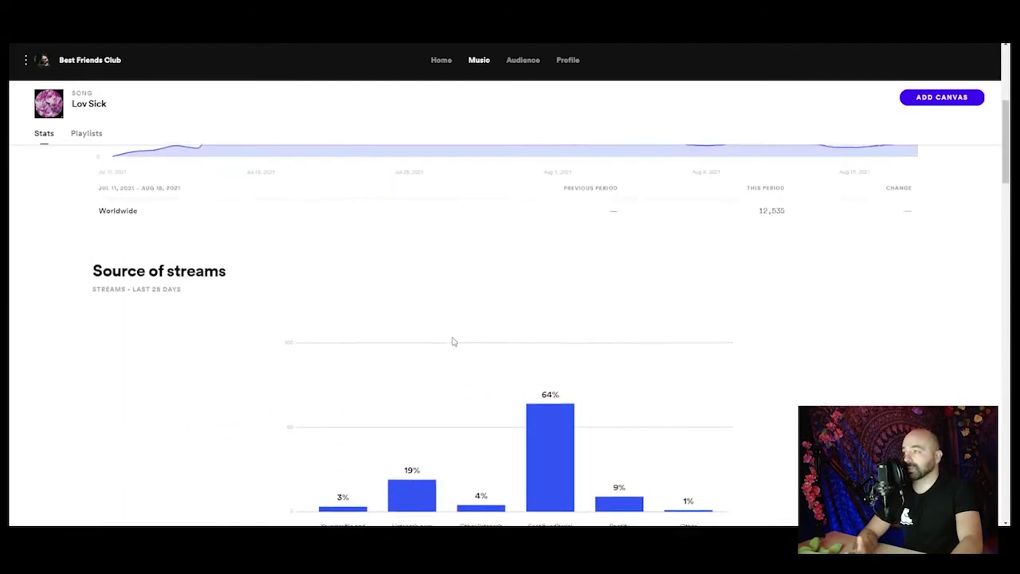
{"action": "scroll", "coordinate": [452, 341], "scroll_direction": "up", "scroll_amount": 2}
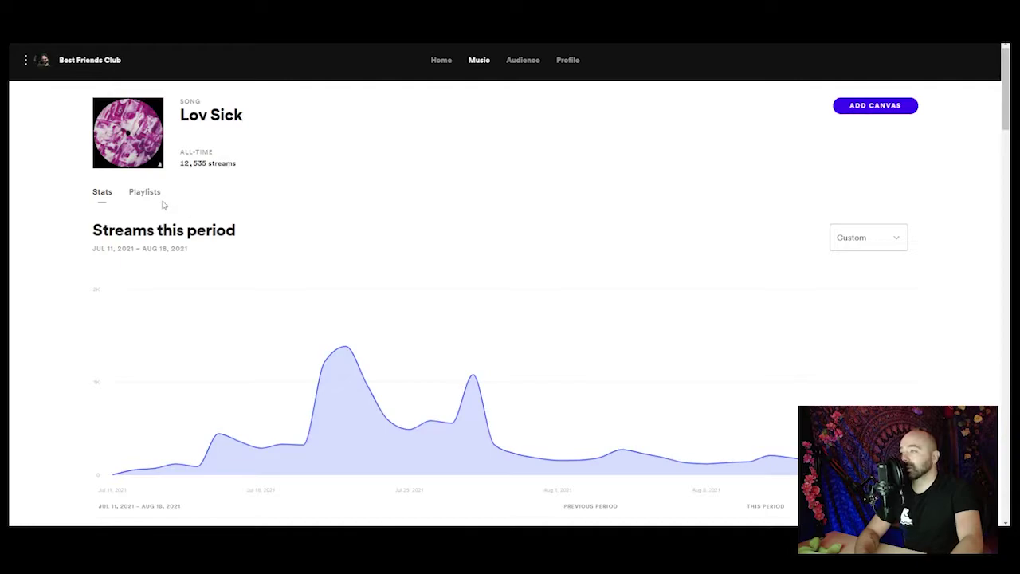
{"action": "left_click", "coordinate": [149, 195]}
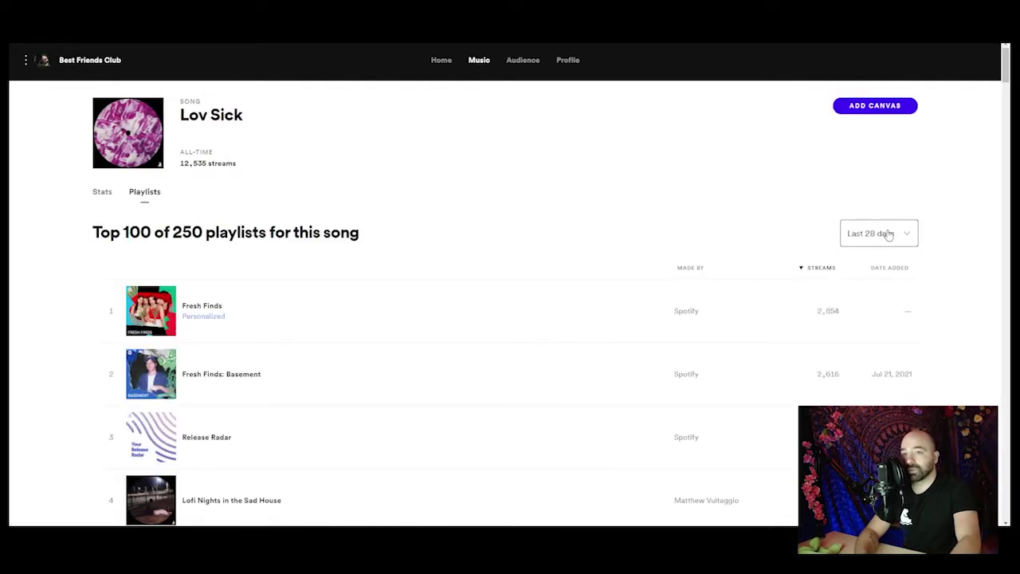
{"action": "left_click", "coordinate": [888, 235]}
{"action": "left_click", "coordinate": [881, 344]}
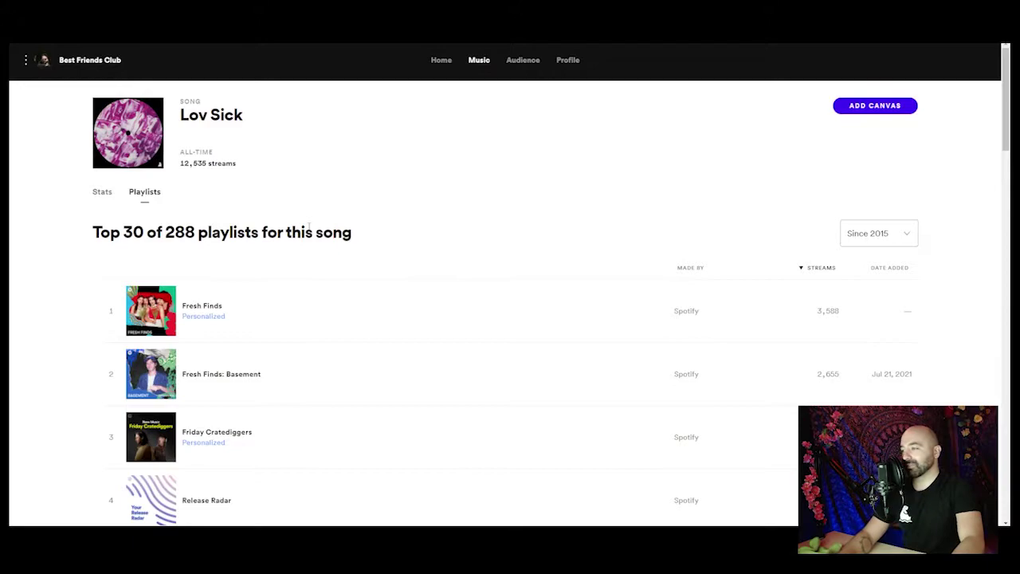
Step: Examine the song's total playlist count and the streams from its highest-ranked playlists
{"action": "left_click_drag", "start_coordinate": [164, 239], "coordinate": [198, 239]}
{"action": "left_click", "coordinate": [438, 210]}
{"action": "scroll", "coordinate": [438, 211], "scroll_direction": "down", "scroll_amount": 2}
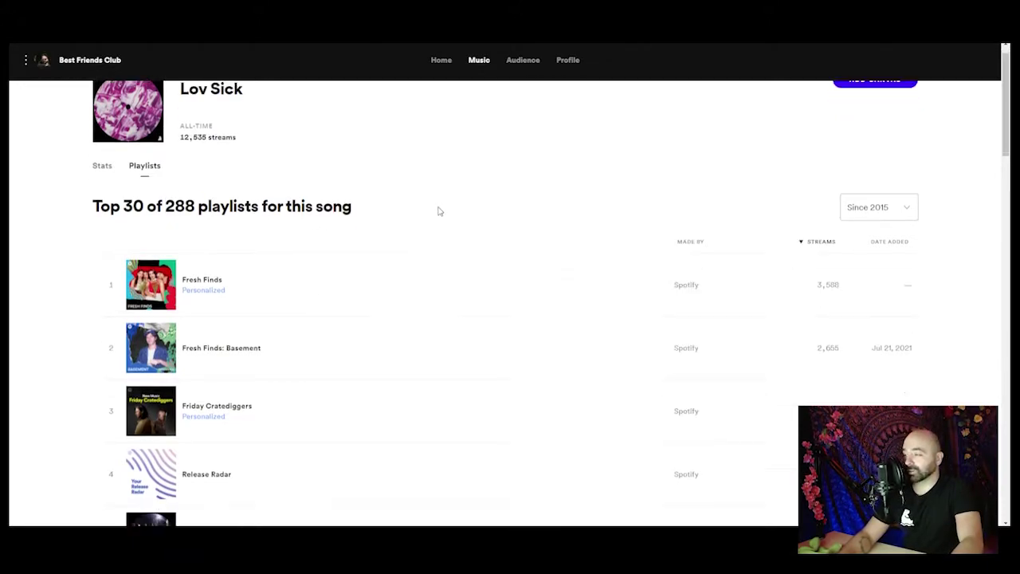
{"action": "scroll", "coordinate": [525, 200], "scroll_direction": "up", "scroll_amount": 2}
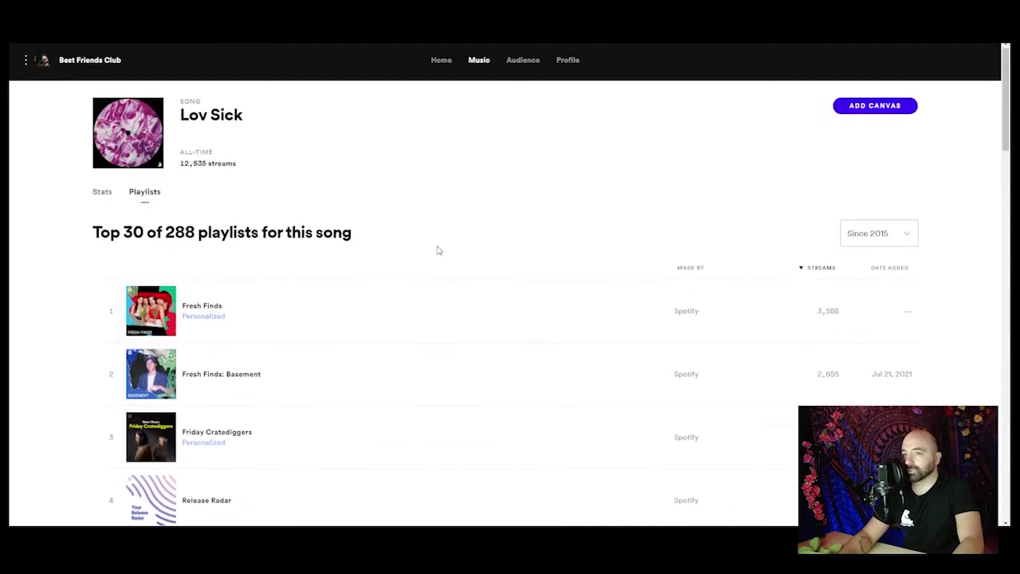
{"action": "scroll", "coordinate": [217, 316], "scroll_direction": "down", "scroll_amount": 1}
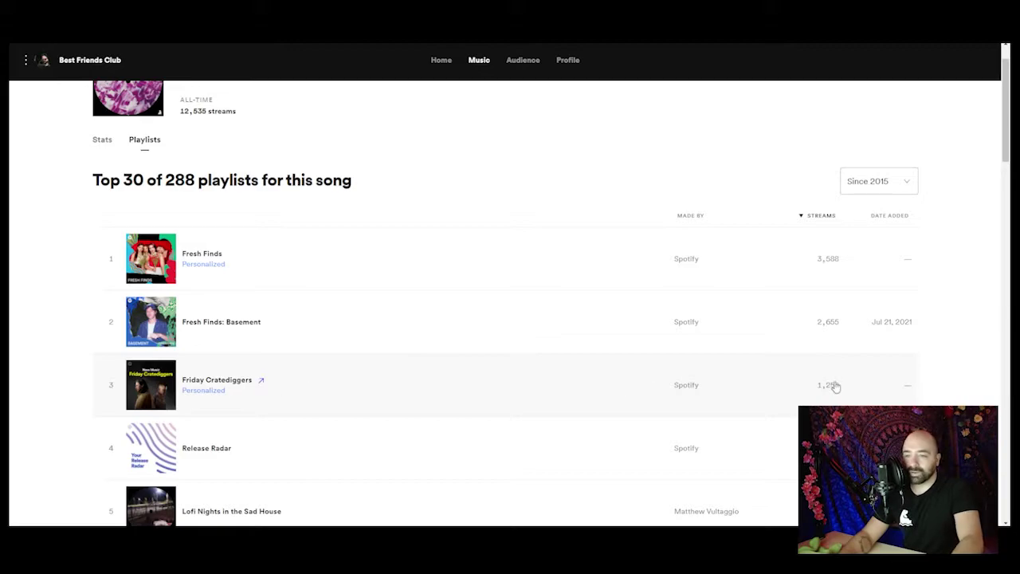
{"action": "scroll", "coordinate": [823, 381], "scroll_direction": "down", "scroll_amount": 2}
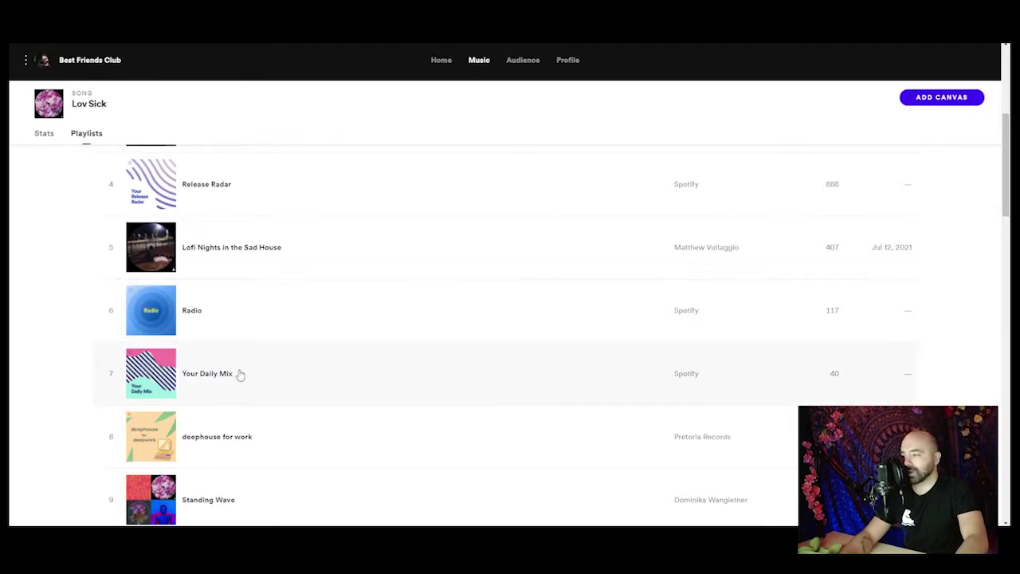
Step: Look through the lower-ranked playlists featuring the song, down to the end of the list and back up
{"action": "scroll", "coordinate": [239, 371], "scroll_direction": "down", "scroll_amount": 1}
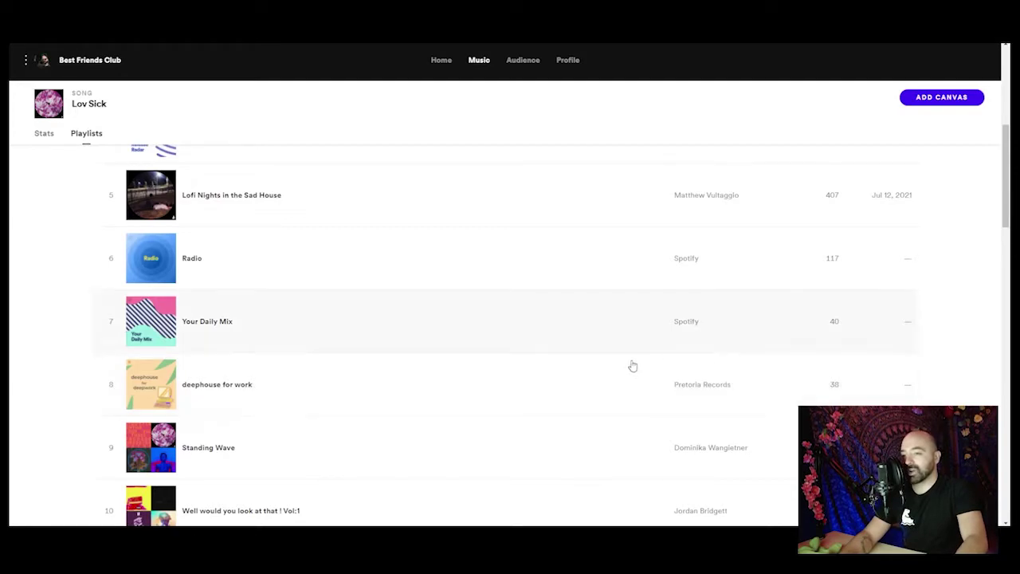
{"action": "scroll", "coordinate": [294, 362], "scroll_direction": "down", "scroll_amount": 2}
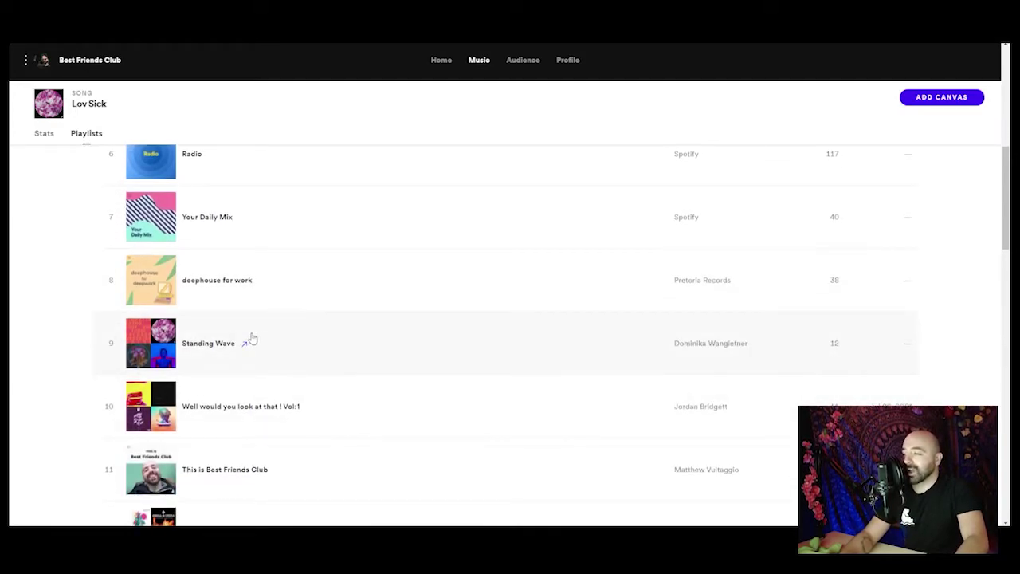
{"action": "scroll", "coordinate": [241, 338], "scroll_direction": "down", "scroll_amount": 1}
{"action": "scroll", "coordinate": [305, 326], "scroll_direction": "down", "scroll_amount": 5}
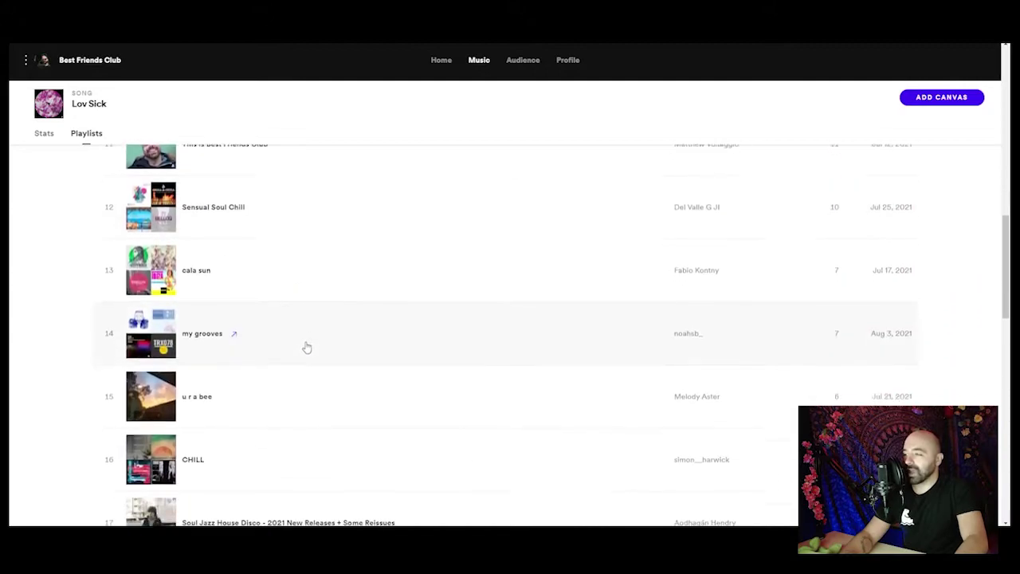
{"action": "scroll", "coordinate": [309, 351], "scroll_direction": "down", "scroll_amount": 6}
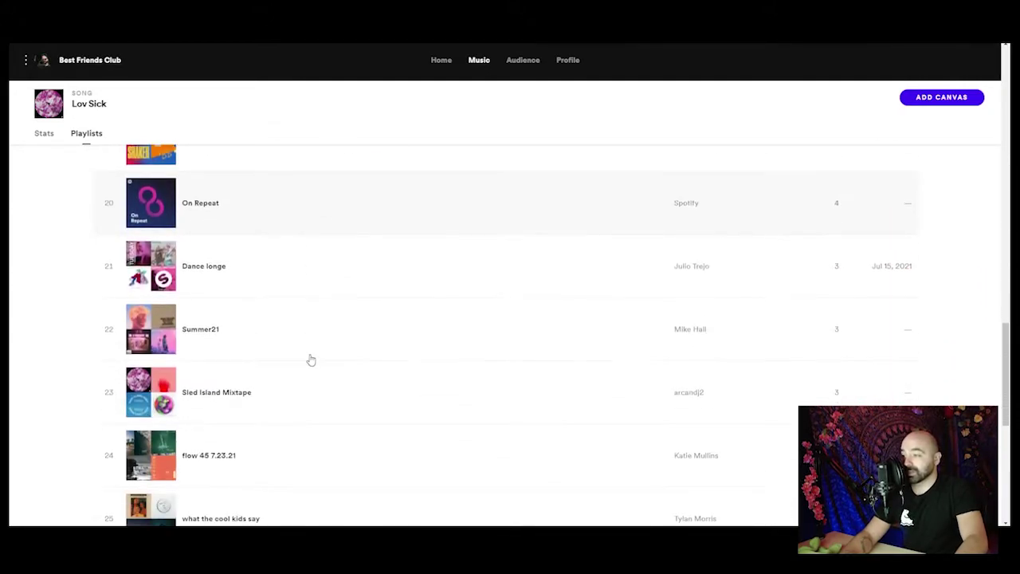
{"action": "scroll", "coordinate": [311, 359], "scroll_direction": "down", "scroll_amount": 3}
{"action": "scroll", "coordinate": [332, 390], "scroll_direction": "up", "scroll_amount": 12}
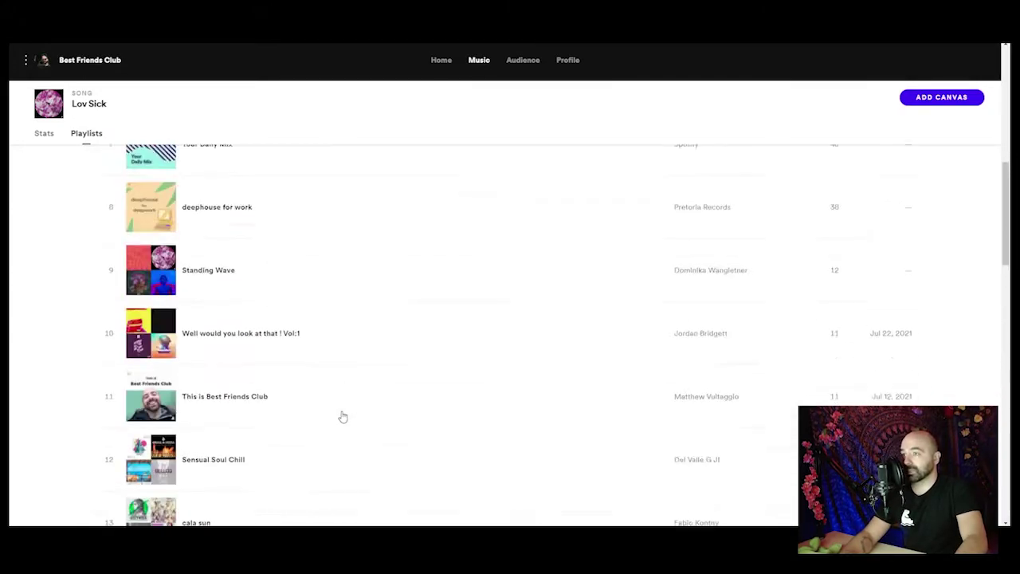
{"action": "scroll", "coordinate": [343, 417], "scroll_direction": "up", "scroll_amount": 7}
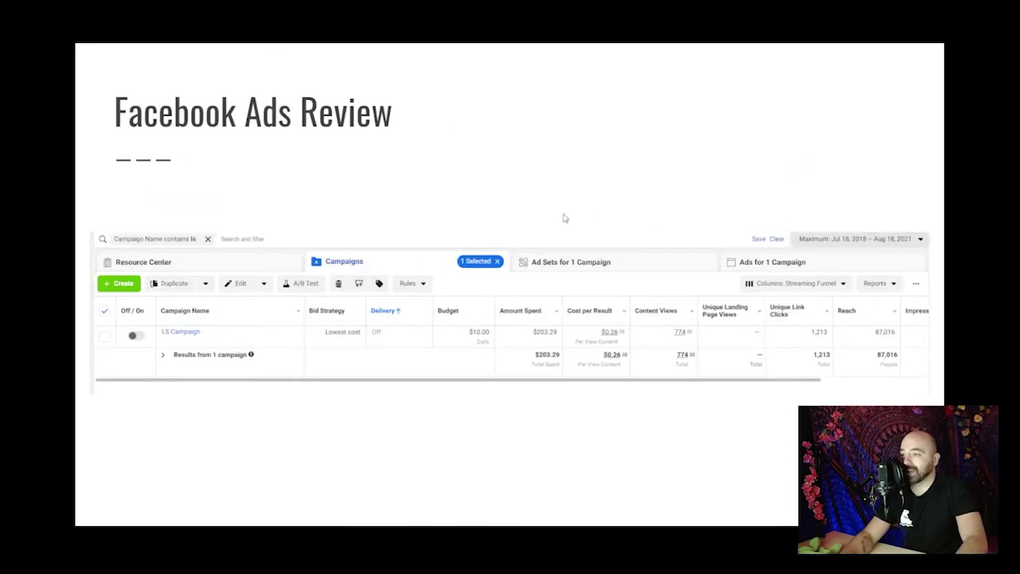
Step: Switch to Facebook Ads Manager through the Facebook Ads Review slide and dismiss the European Region notice
{"action": "left_click", "coordinate": [487, 274]}
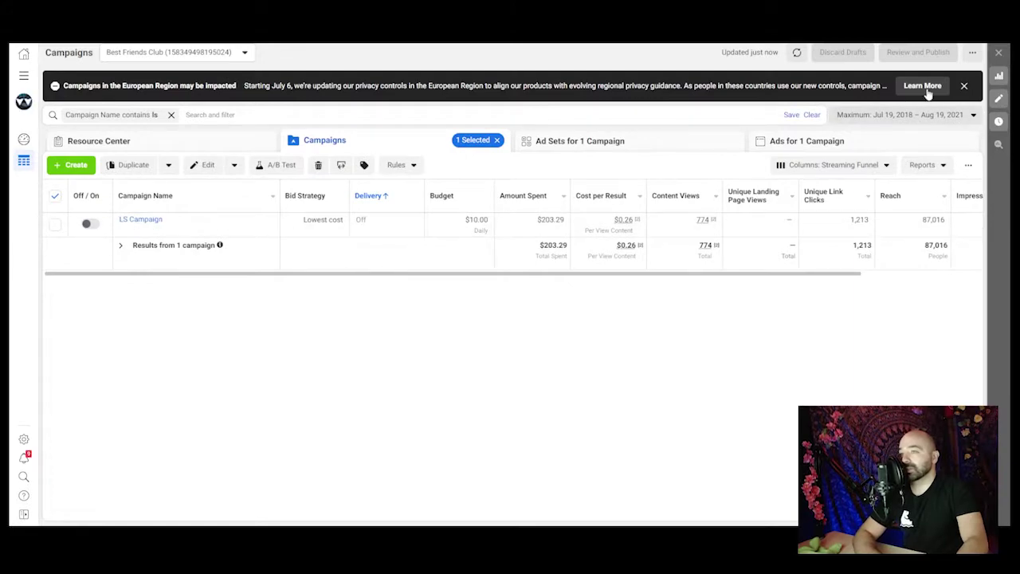
{"action": "left_click", "coordinate": [963, 85]}
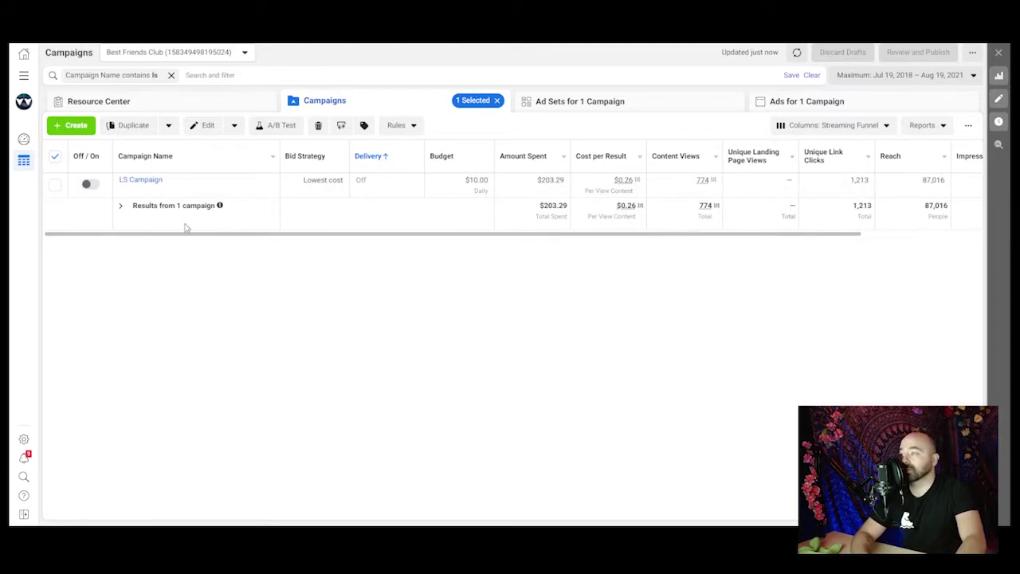
Step: Open the LS Campaign settings, review its objective and campaign budget optimization, and close them
{"action": "left_click", "coordinate": [178, 188]}
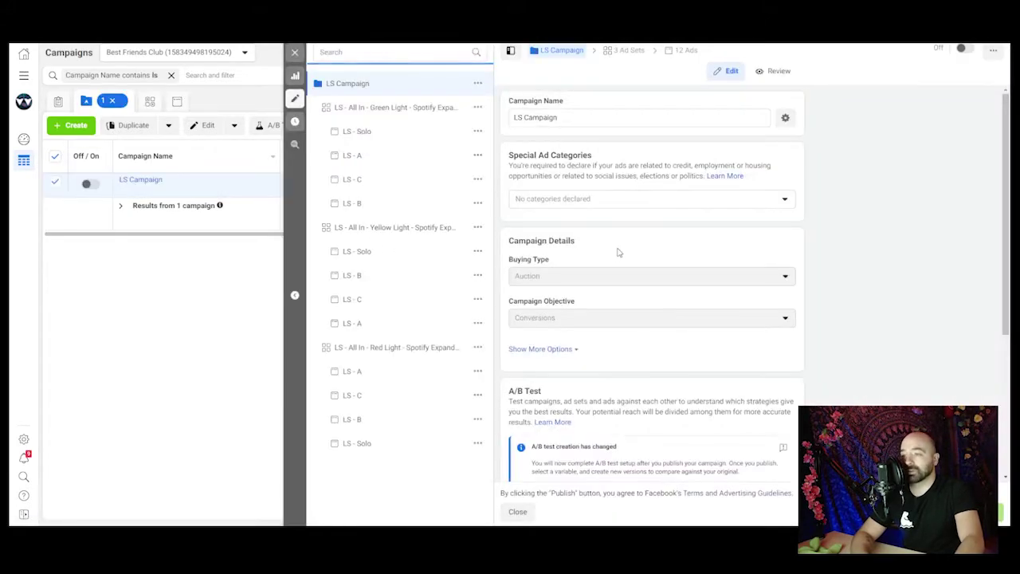
{"action": "scroll", "coordinate": [617, 252], "scroll_direction": "down", "scroll_amount": 3}
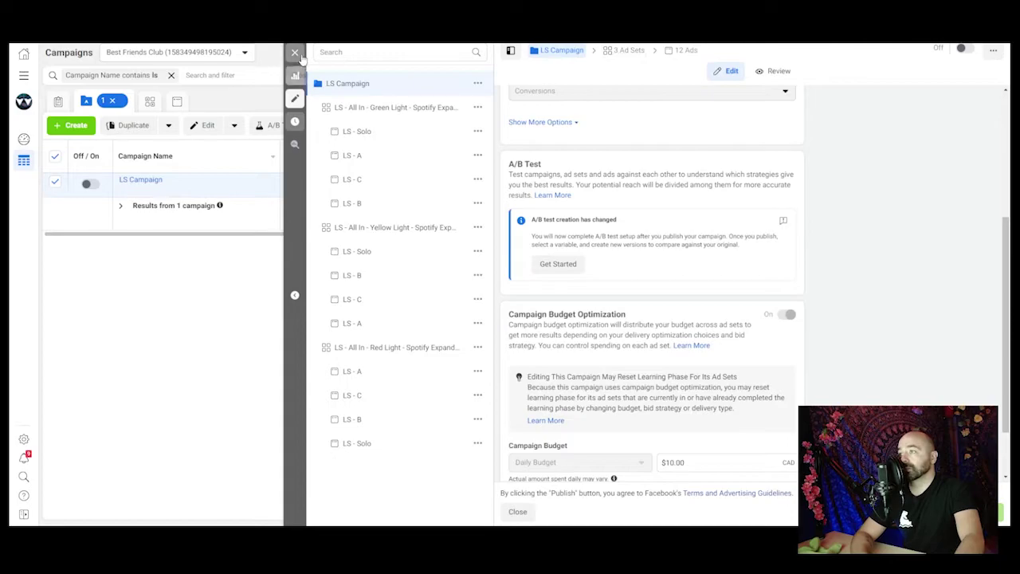
{"action": "left_click", "coordinate": [294, 52]}
Step: Open the ad sets of LS Campaign, compare their cost per result and content views, and select the Green Light ad set
{"action": "left_click", "coordinate": [140, 179]}
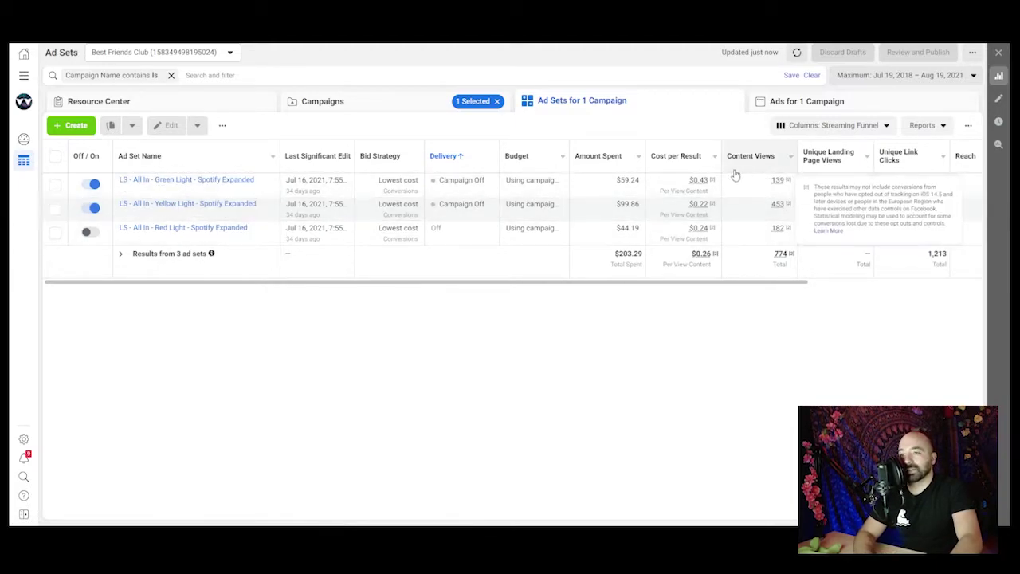
{"action": "mouse_move", "coordinate": [747, 212]}
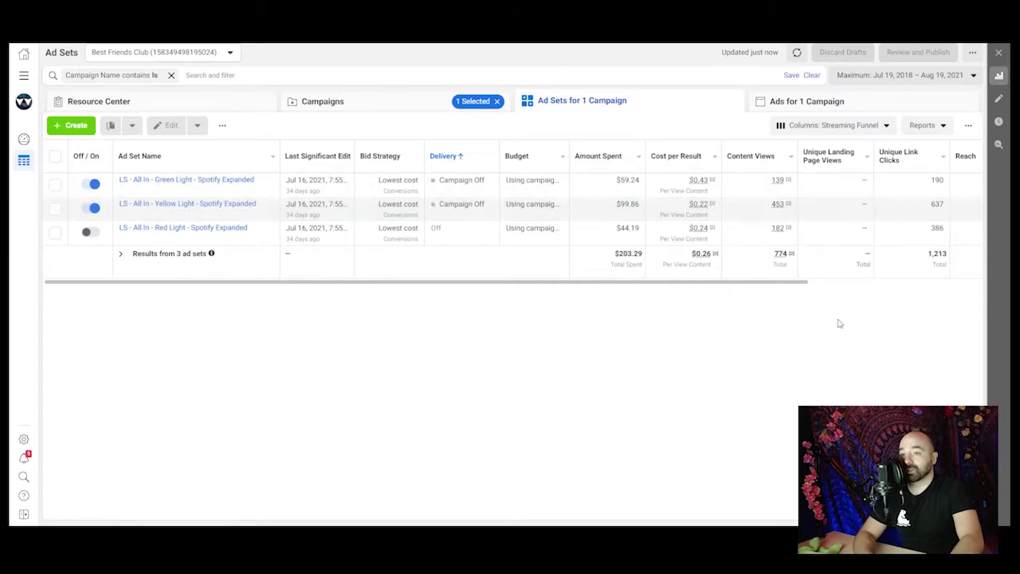
{"action": "left_click", "coordinate": [708, 187]}
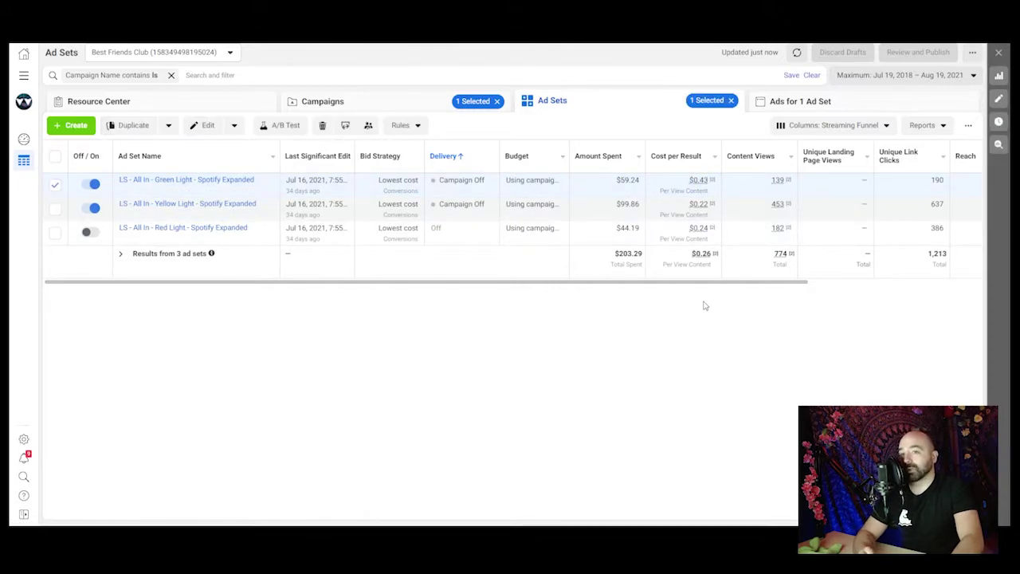
Step: Open the Green Light ad set's settings and review its schedule, minimum daily spend limit and custom audiences
{"action": "mouse_move", "coordinate": [178, 197]}
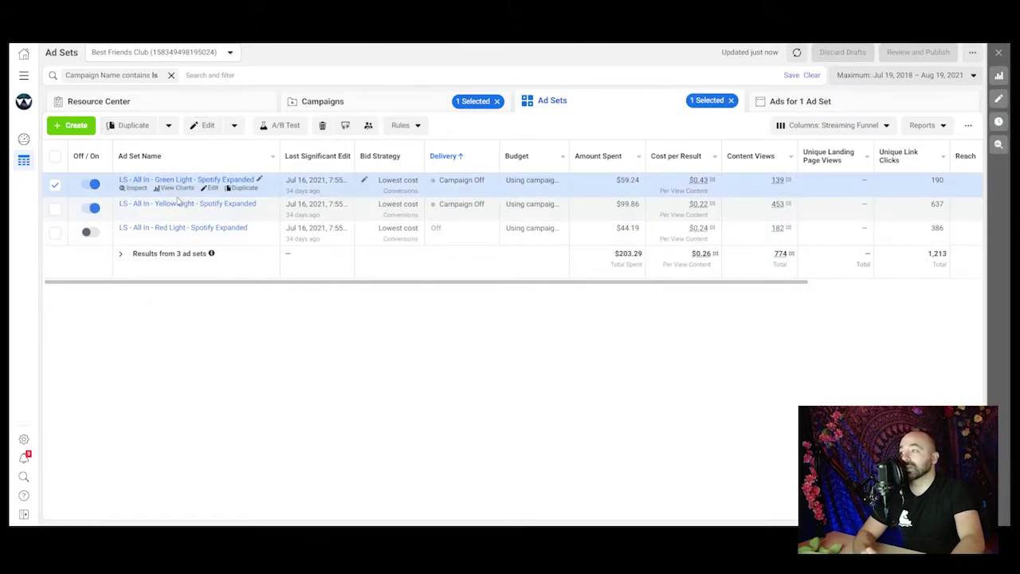
{"action": "left_click", "coordinate": [213, 188]}
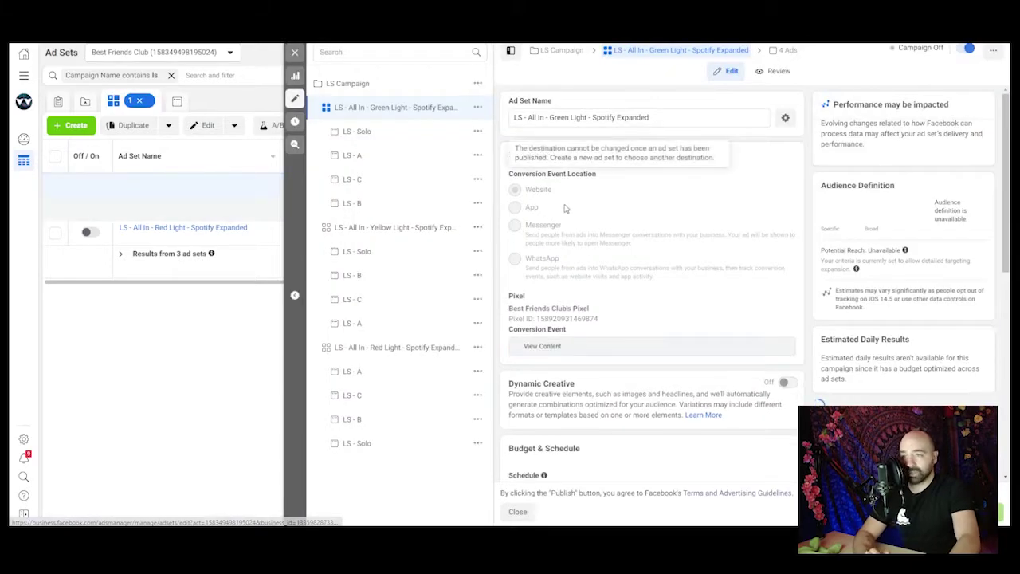
{"action": "scroll", "coordinate": [739, 259], "scroll_direction": "down", "scroll_amount": 2}
{"action": "scroll", "coordinate": [739, 259], "scroll_direction": "down", "scroll_amount": 4}
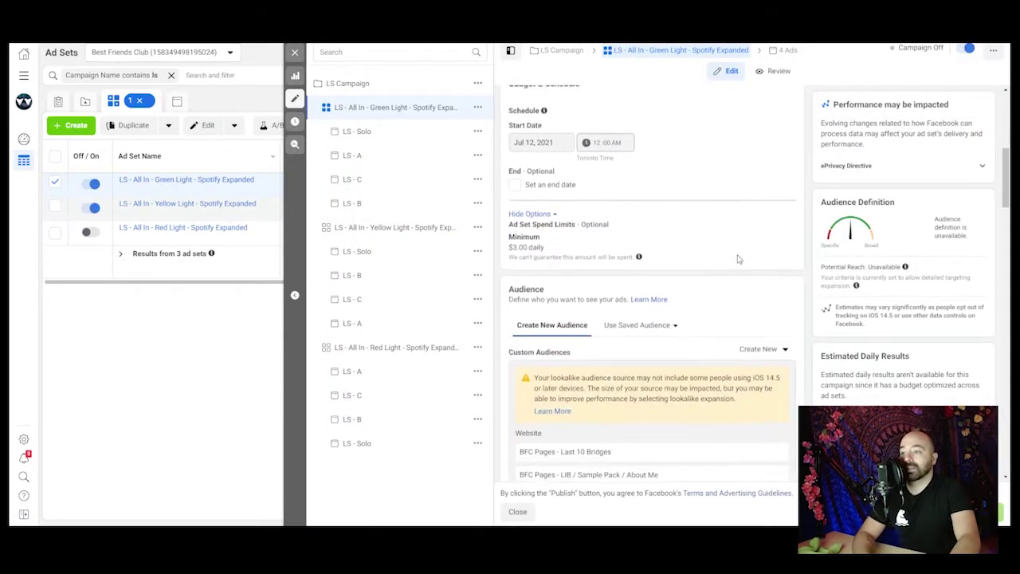
{"action": "scroll", "coordinate": [638, 229], "scroll_direction": "up", "scroll_amount": 1}
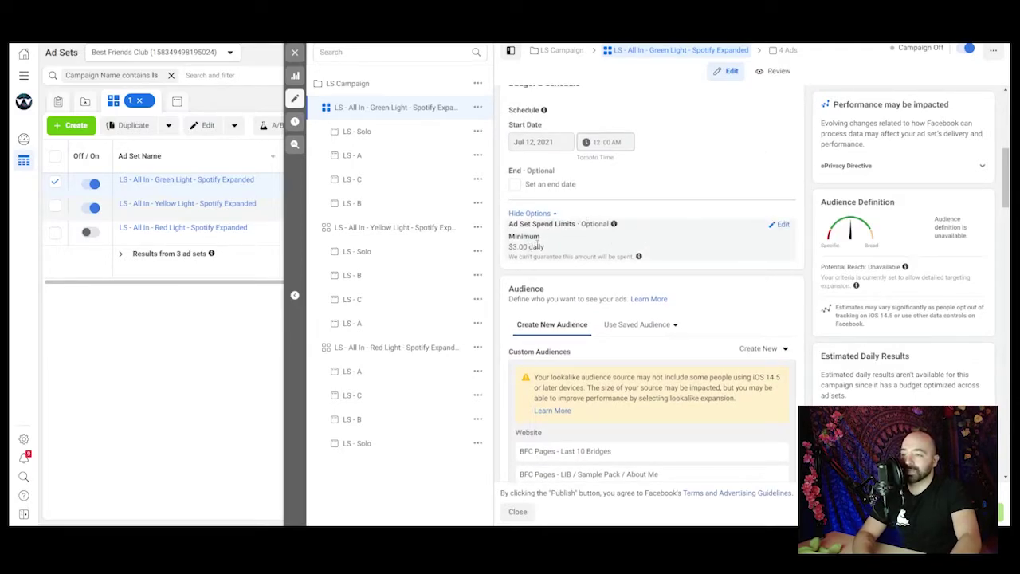
{"action": "scroll", "coordinate": [596, 195], "scroll_direction": "up", "scroll_amount": 2}
{"action": "scroll", "coordinate": [596, 287], "scroll_direction": "down", "scroll_amount": 1}
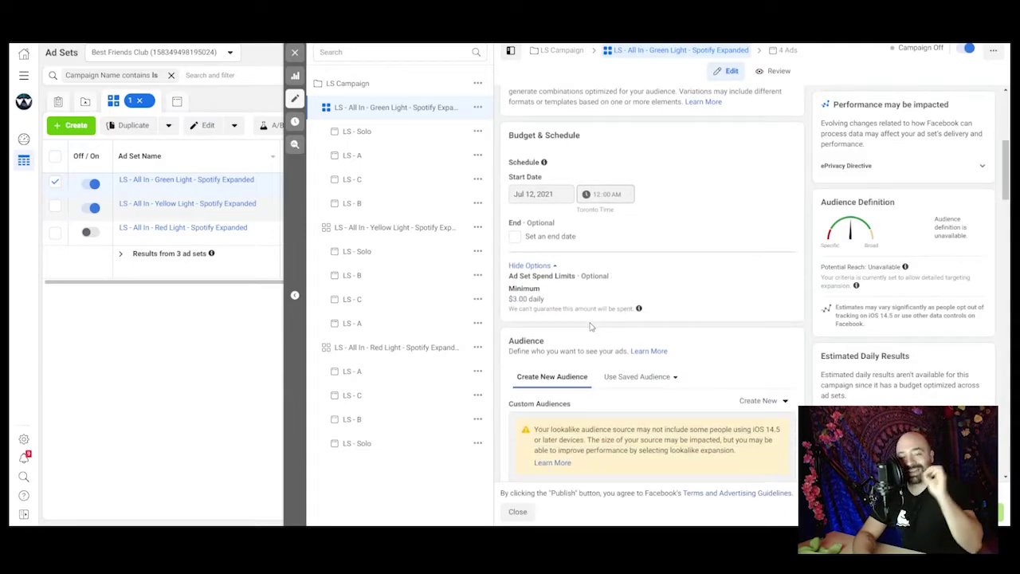
Step: Review the Green Light ad set's website, lookalike and video engagement custom audiences
{"action": "scroll", "coordinate": [589, 318], "scroll_direction": "down", "scroll_amount": 3}
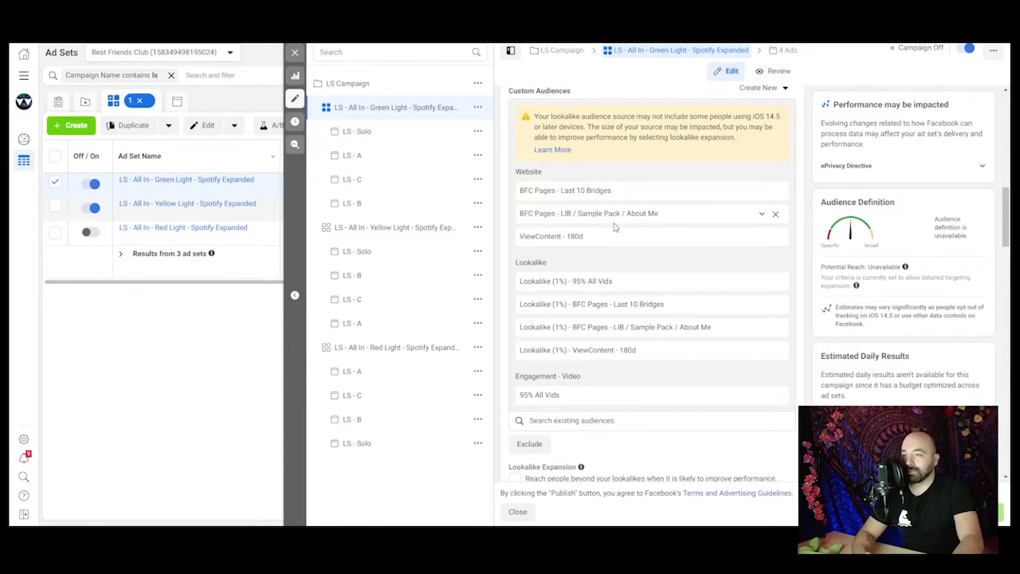
{"action": "scroll", "coordinate": [540, 203], "scroll_direction": "down", "scroll_amount": 1}
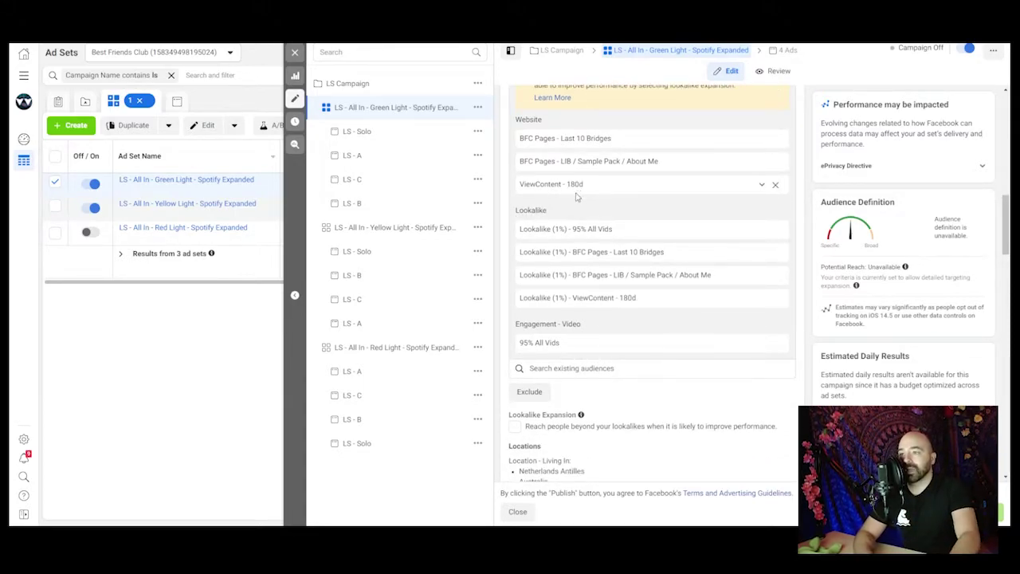
{"action": "scroll", "coordinate": [574, 198], "scroll_direction": "down", "scroll_amount": 1}
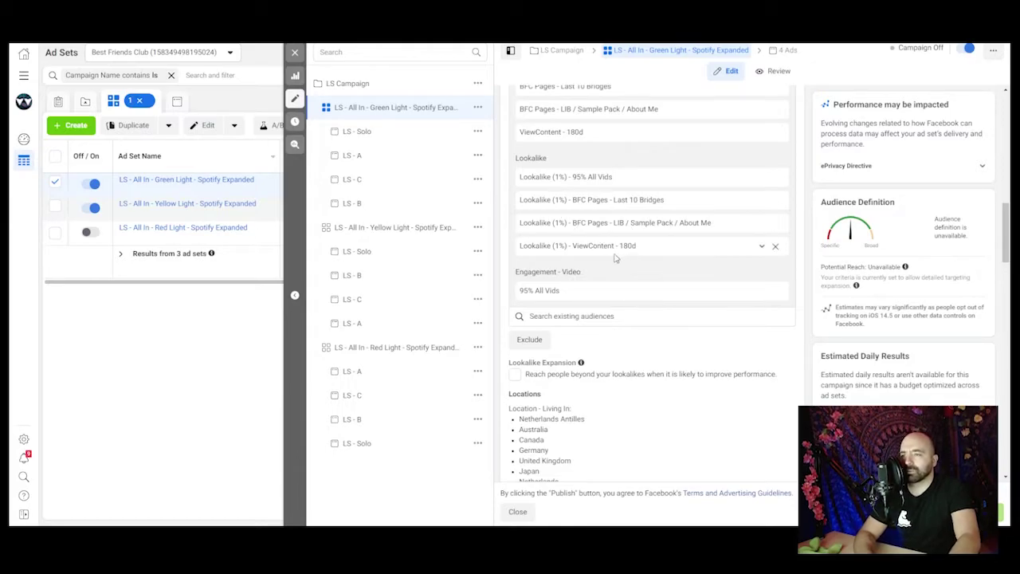
{"action": "scroll", "coordinate": [606, 259], "scroll_direction": "down", "scroll_amount": 2}
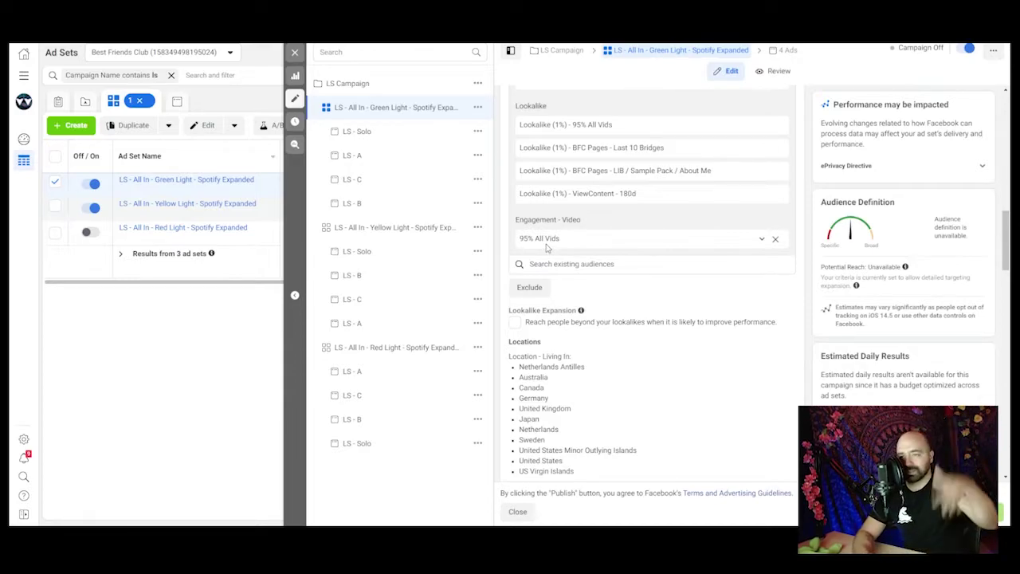
Step: Review the Green Light ad set's locations, age and gender, and highlight its detailed targeting interest
{"action": "scroll", "coordinate": [540, 247], "scroll_direction": "down", "scroll_amount": 1}
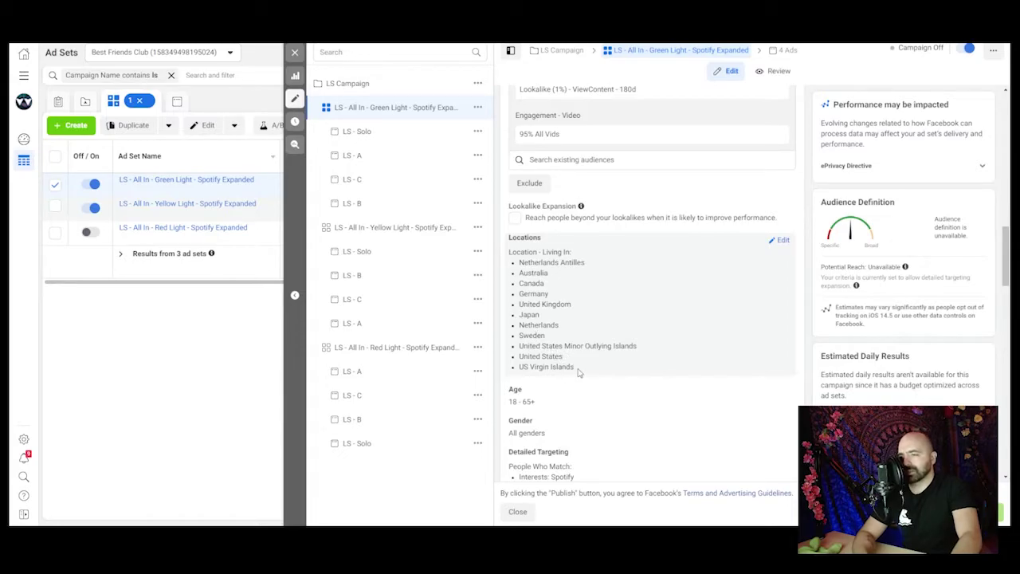
{"action": "scroll", "coordinate": [590, 370], "scroll_direction": "down", "scroll_amount": 1}
{"action": "scroll", "coordinate": [673, 350], "scroll_direction": "down", "scroll_amount": 1}
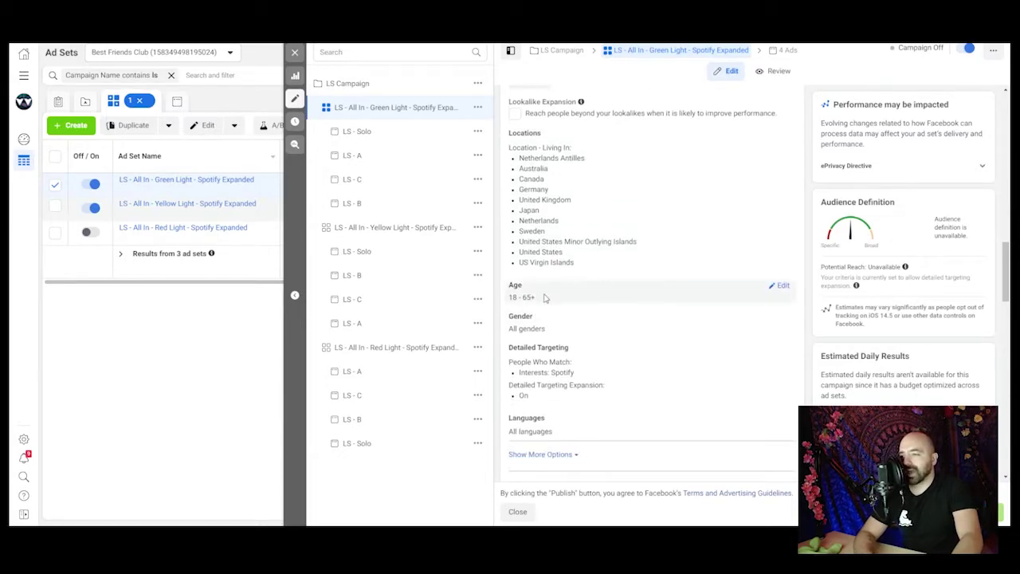
{"action": "scroll", "coordinate": [541, 299], "scroll_direction": "down", "scroll_amount": 1}
{"action": "scroll", "coordinate": [545, 253], "scroll_direction": "down", "scroll_amount": 1}
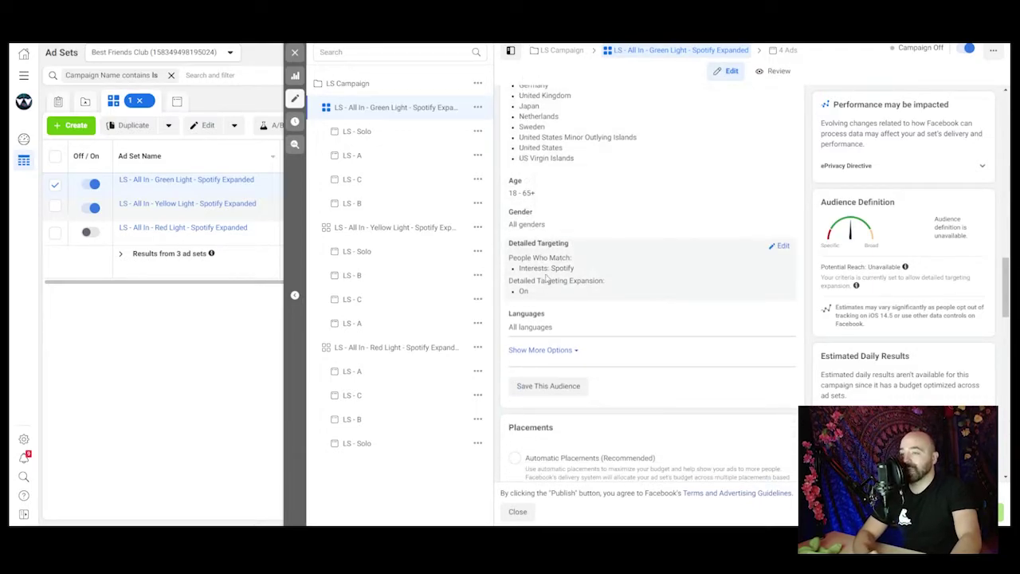
{"action": "left_click_drag", "start_coordinate": [572, 268], "coordinate": [528, 270]}
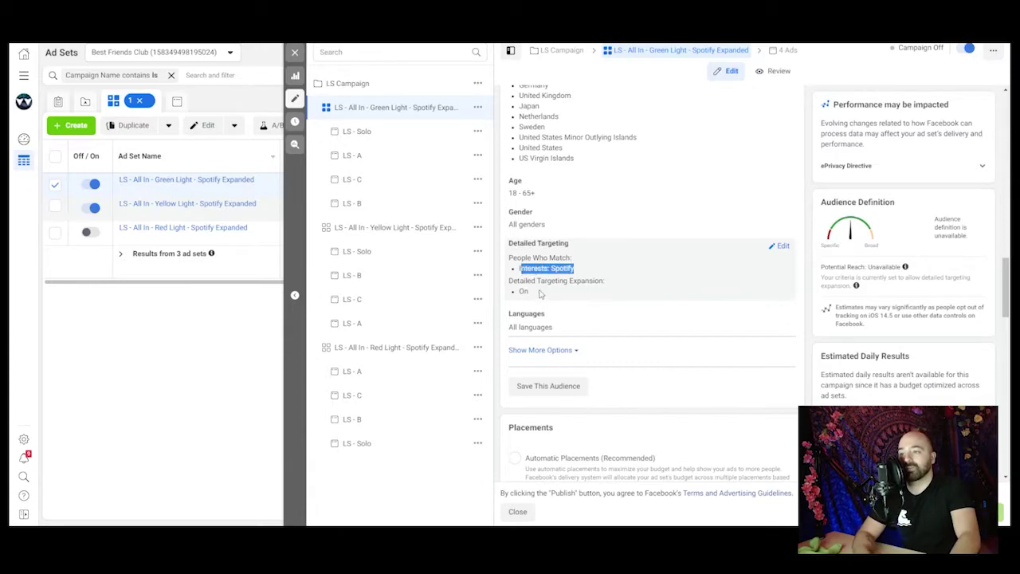
Step: Review the Green Light ad set's manual placements and platforms, and close its settings
{"action": "scroll", "coordinate": [570, 288], "scroll_direction": "down", "scroll_amount": 5}
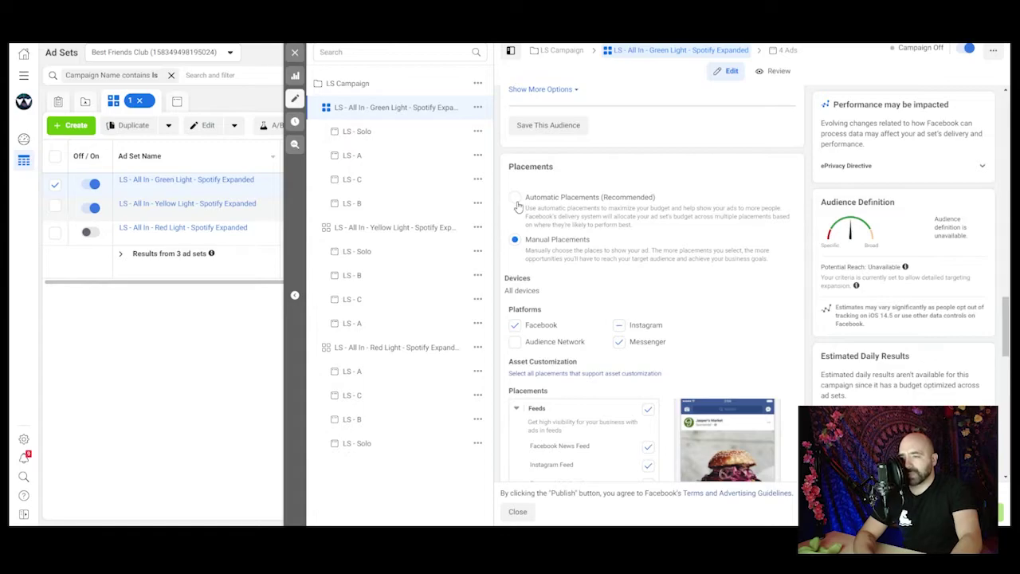
{"action": "scroll", "coordinate": [635, 251], "scroll_direction": "down", "scroll_amount": 1}
{"action": "scroll", "coordinate": [635, 251], "scroll_direction": "down", "scroll_amount": 1}
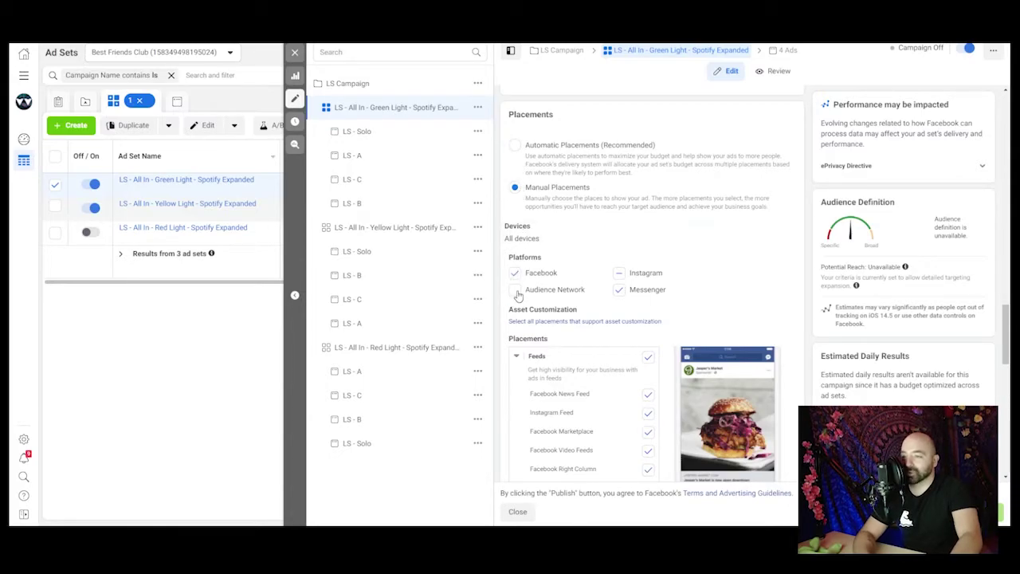
{"action": "left_click", "coordinate": [295, 52]}
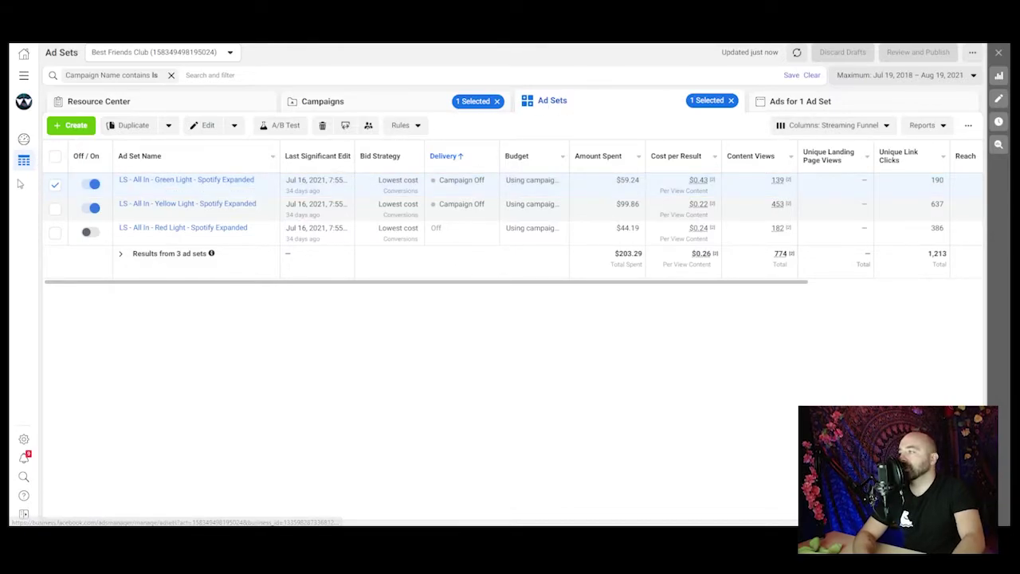
Step: Deselect the Green Light ad set, show all ads of LS Campaign and sort them by lowest cost per result
{"action": "left_click", "coordinate": [54, 185]}
{"action": "left_click", "coordinate": [831, 102]}
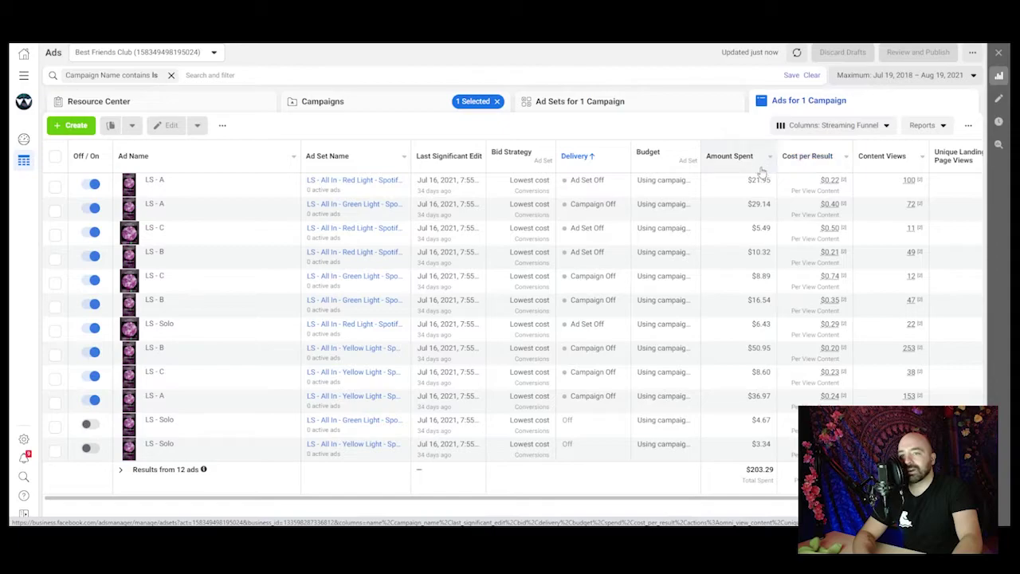
{"action": "left_click", "coordinate": [801, 156]}
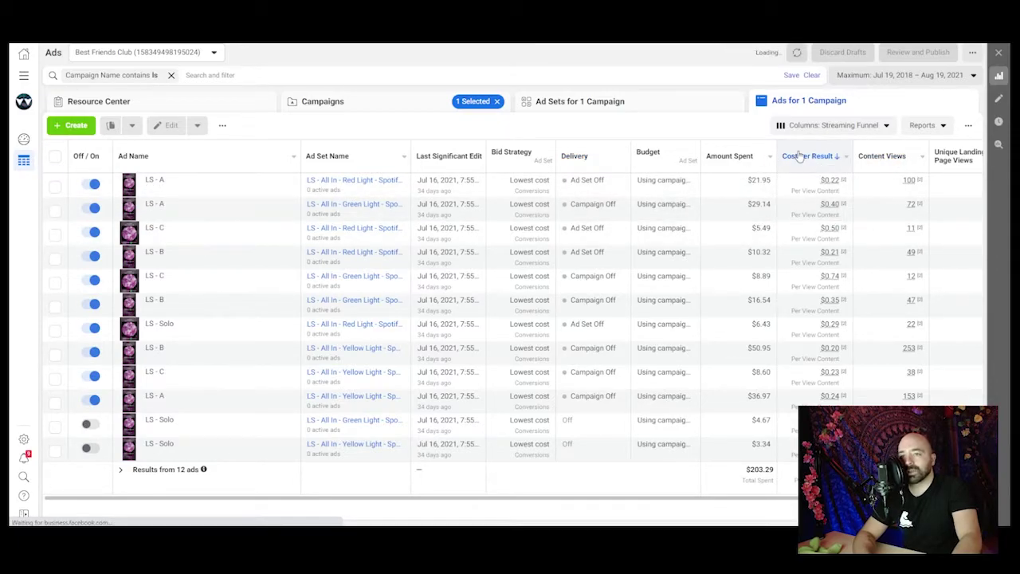
{"action": "left_click", "coordinate": [801, 157]}
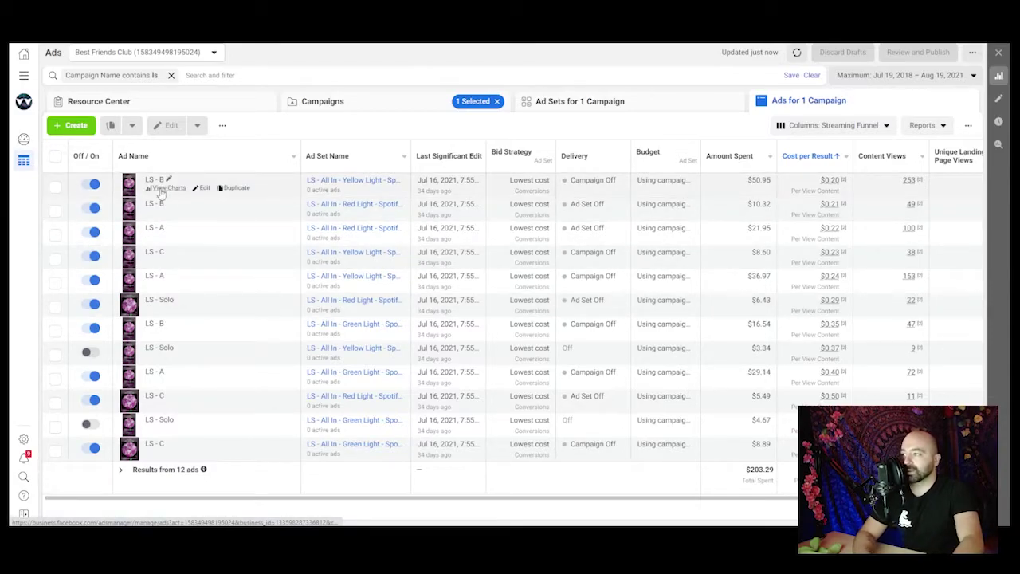
Step: Open the LS - B ad of the Yellow Light ad set, play its Facebook feed preview and show its Instagram Stories preview
{"action": "left_click", "coordinate": [203, 189]}
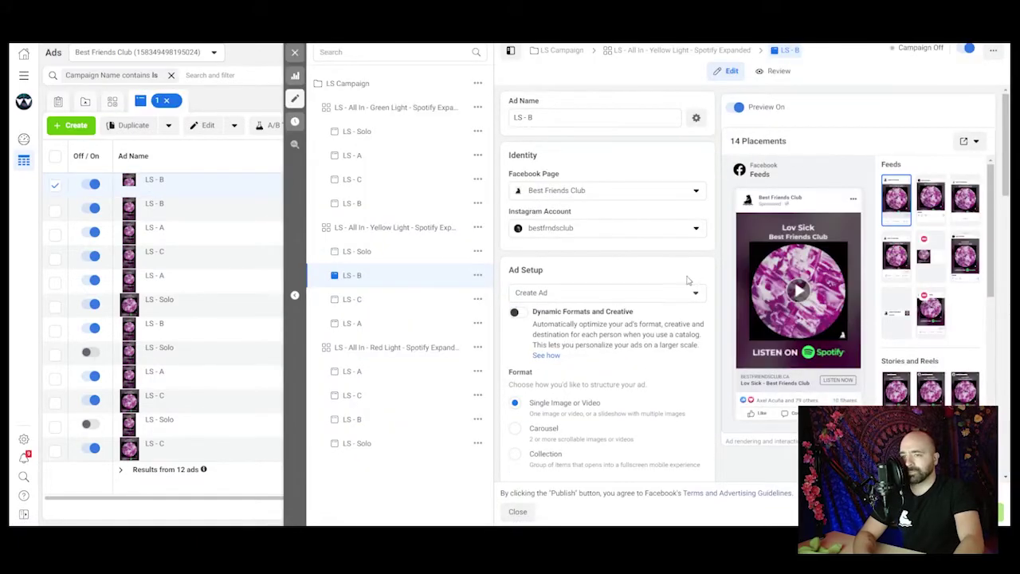
{"action": "left_click", "coordinate": [795, 292]}
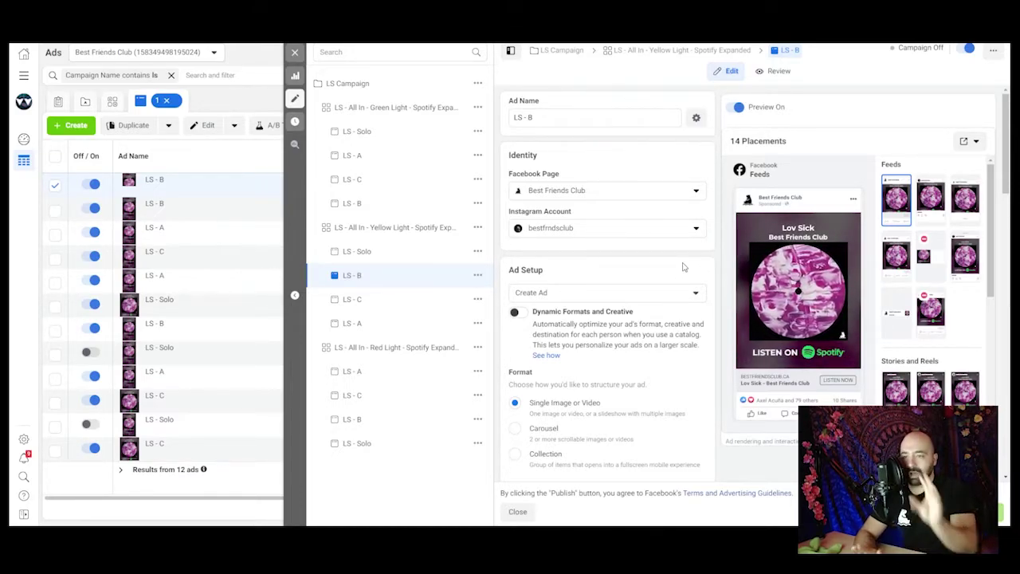
{"action": "mouse_move", "coordinate": [786, 245]}
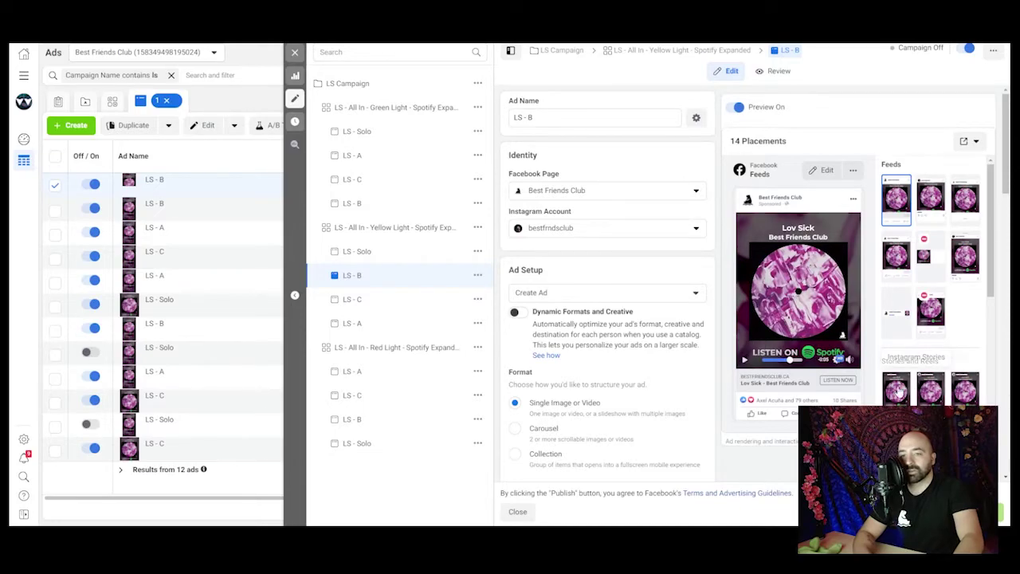
{"action": "left_click", "coordinate": [895, 387]}
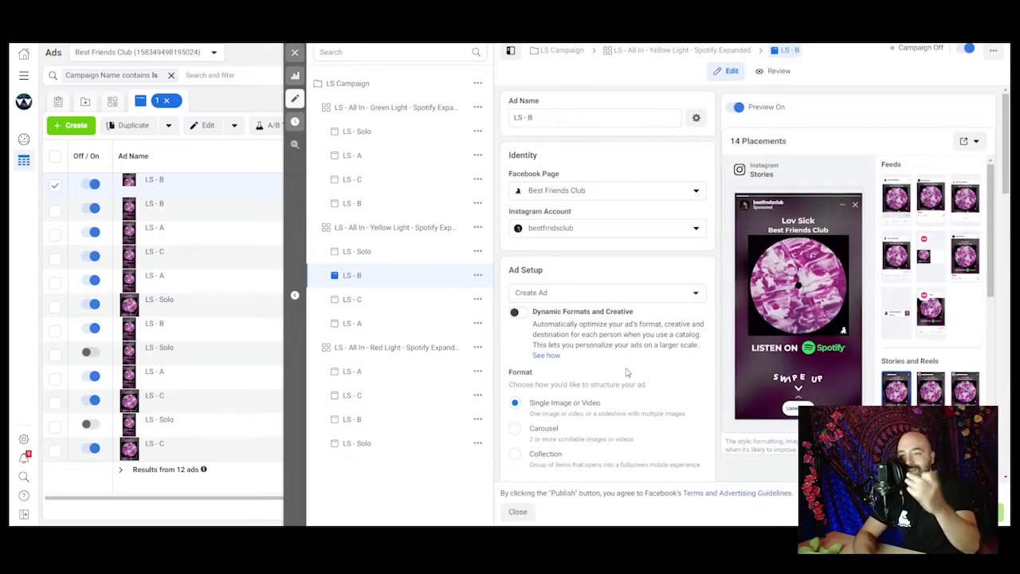
Step: Review the LS - B ad's format, creative media, call to action, destination URL and tracking settings
{"action": "scroll", "coordinate": [621, 370], "scroll_direction": "down", "scroll_amount": 3}
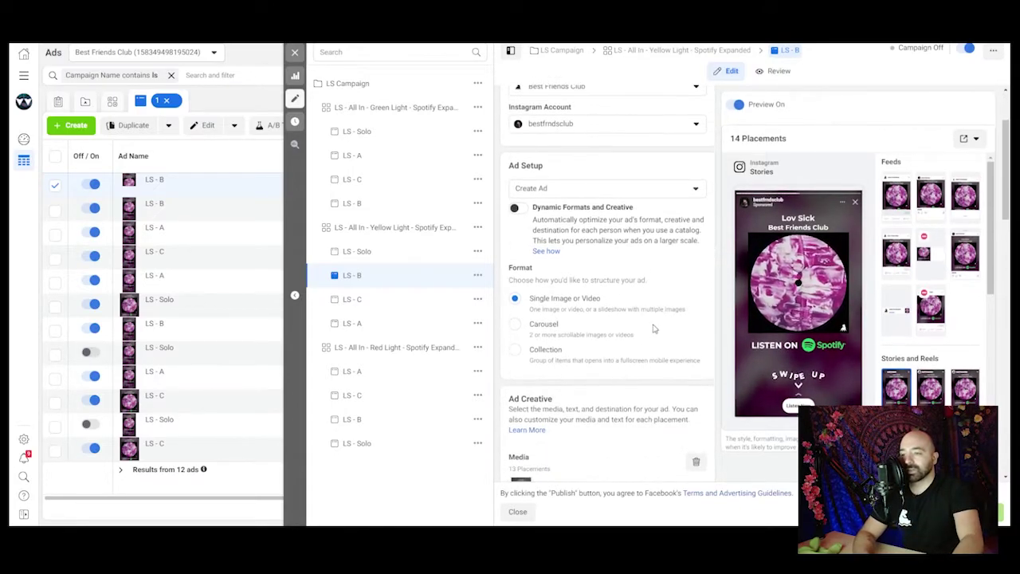
{"action": "scroll", "coordinate": [651, 325], "scroll_direction": "up", "scroll_amount": 3}
{"action": "scroll", "coordinate": [652, 324], "scroll_direction": "down", "scroll_amount": 5}
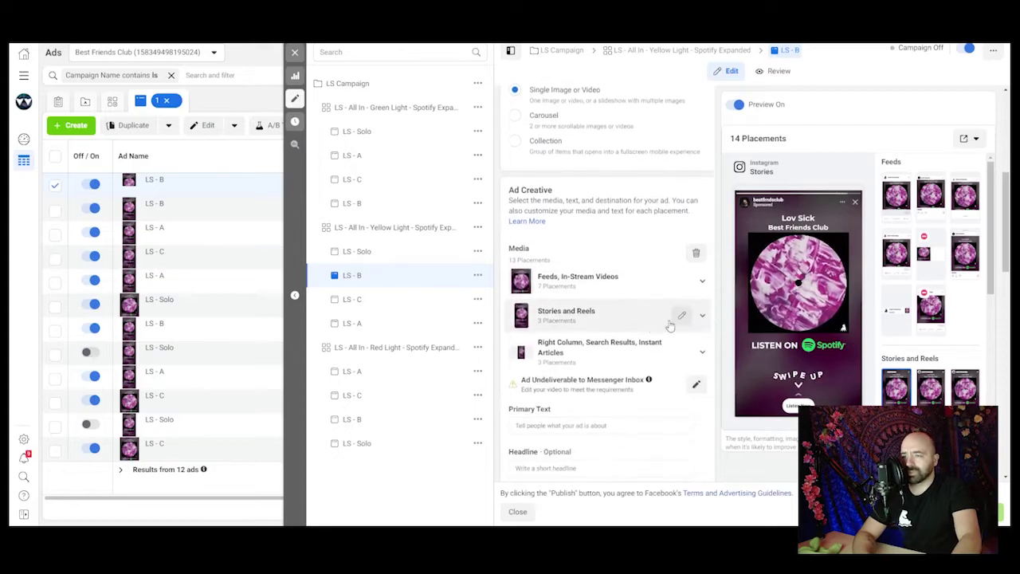
{"action": "scroll", "coordinate": [613, 309], "scroll_direction": "down", "scroll_amount": 3}
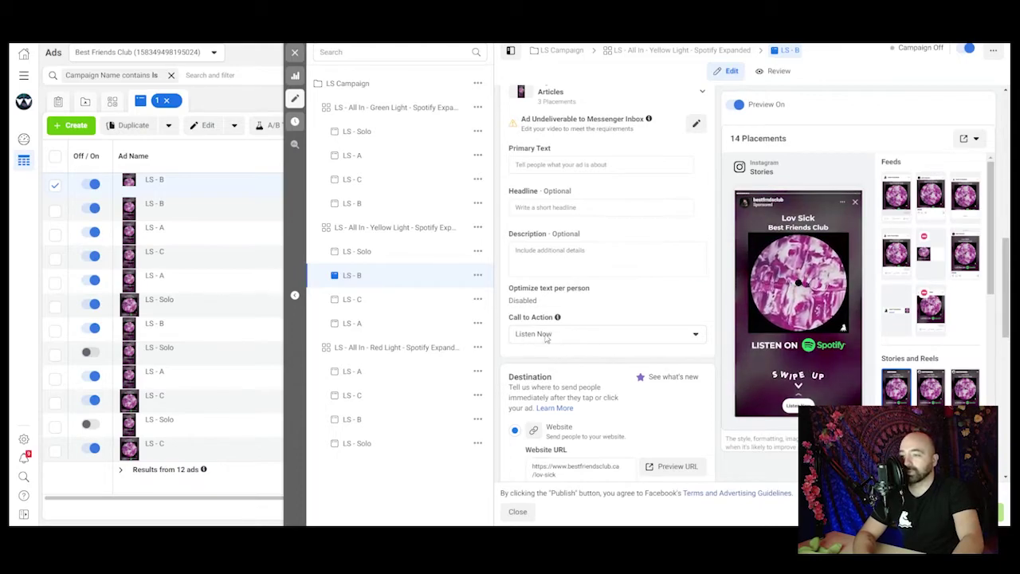
{"action": "scroll", "coordinate": [547, 339], "scroll_direction": "down", "scroll_amount": 3}
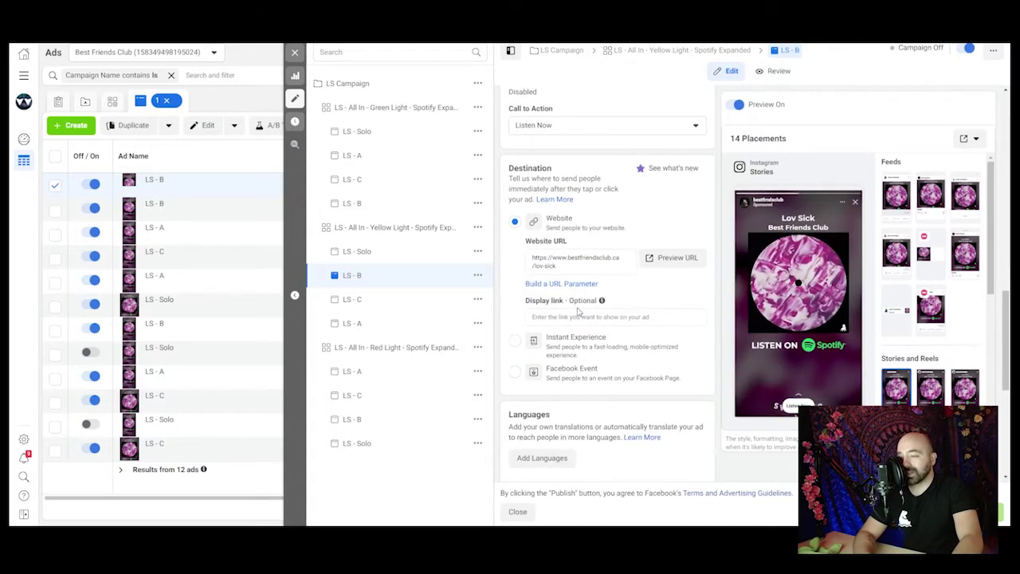
{"action": "scroll", "coordinate": [578, 312], "scroll_direction": "down", "scroll_amount": 1}
{"action": "scroll", "coordinate": [620, 229], "scroll_direction": "down", "scroll_amount": 4}
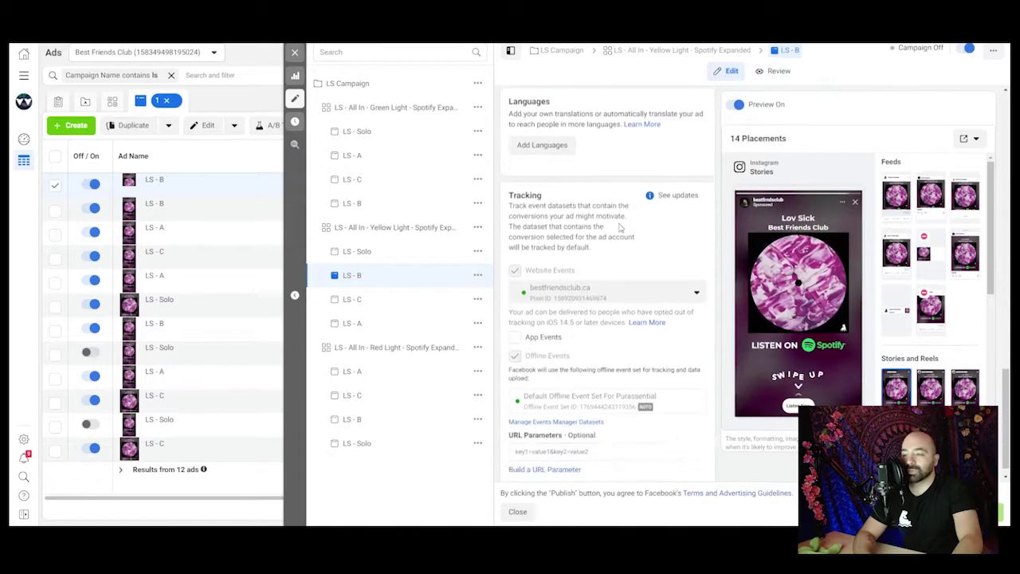
{"action": "scroll", "coordinate": [615, 231], "scroll_direction": "up", "scroll_amount": 4}
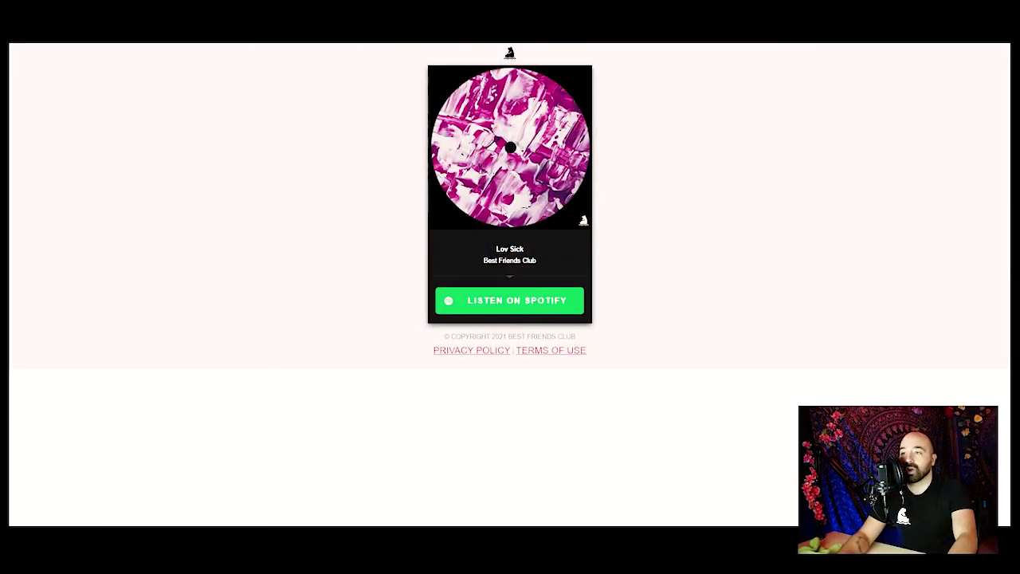
Step: Inspect the Lov Sick landing page in the iPhone X view, close the developer tools and highlight the artist name
{"action": "right_click", "coordinate": [691, 204]}
{"action": "left_click", "coordinate": [768, 392]}
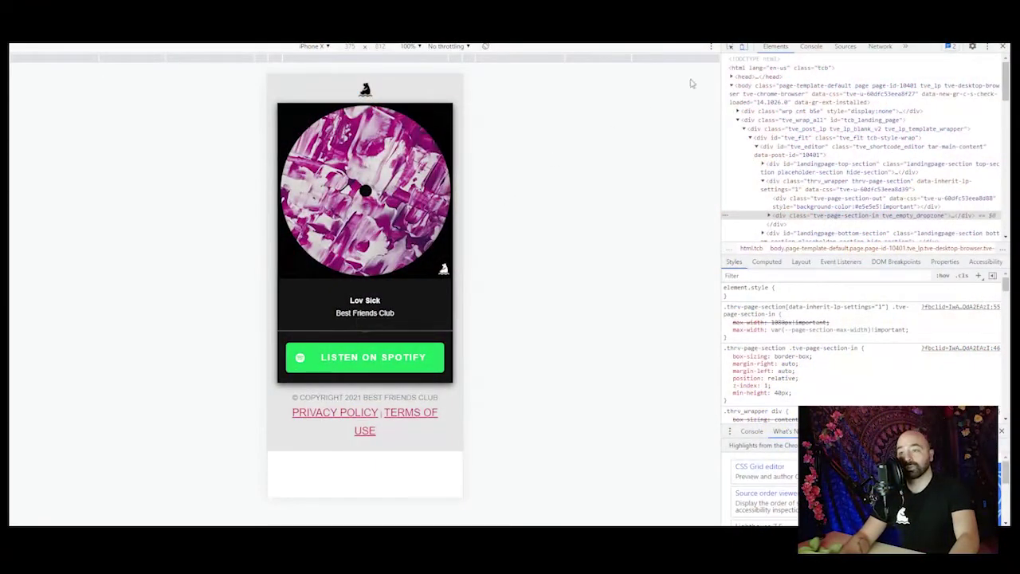
{"action": "left_click", "coordinate": [1003, 46]}
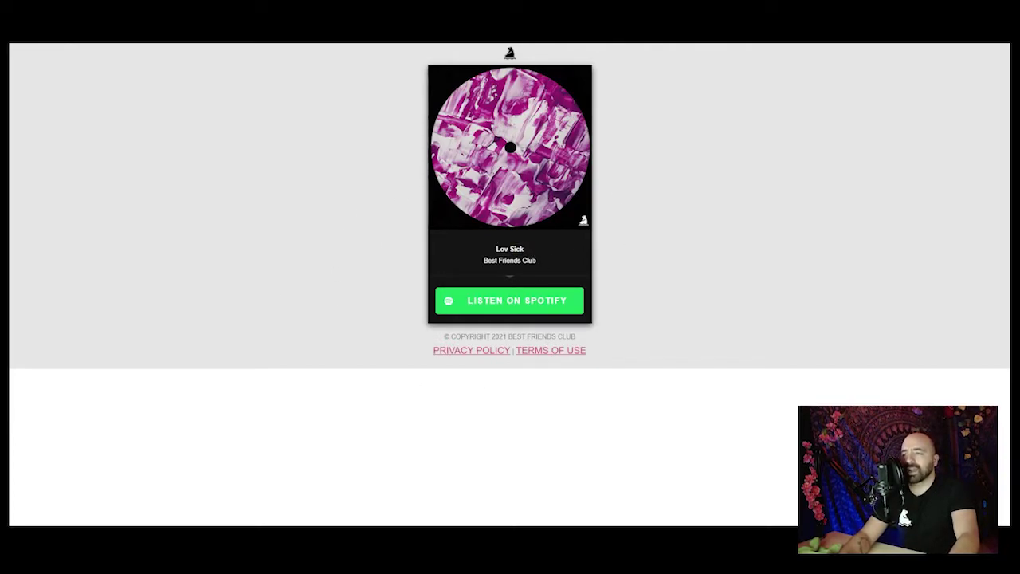
{"action": "left_click_drag", "start_coordinate": [536, 261], "coordinate": [484, 260]}
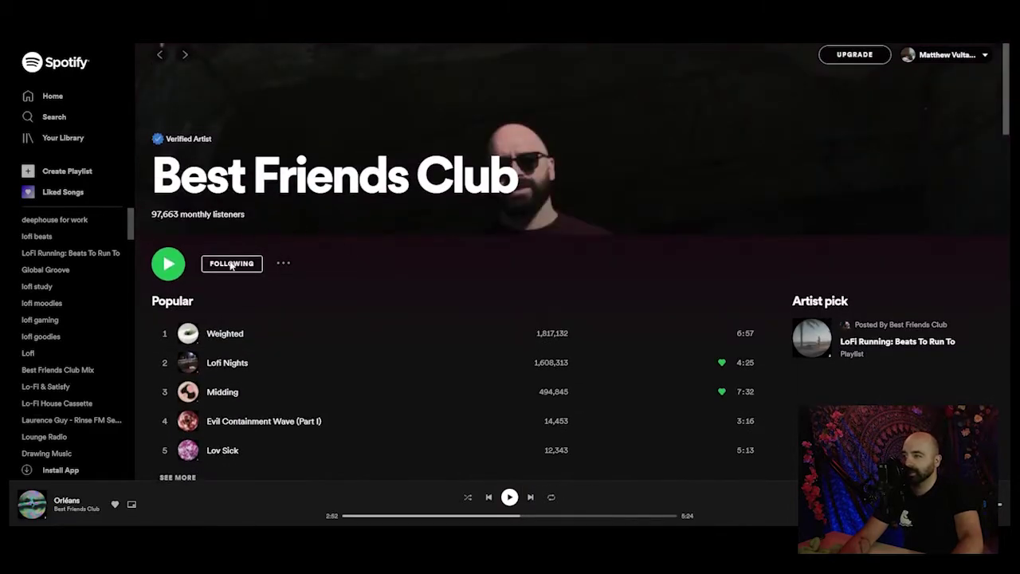
Step: View the Best Friends Club artist page on Spotify, switch to the bestfrndsclub Instagram profile and find the Lov Sick teaser posts
{"action": "scroll", "coordinate": [359, 263], "scroll_direction": "down", "scroll_amount": 3}
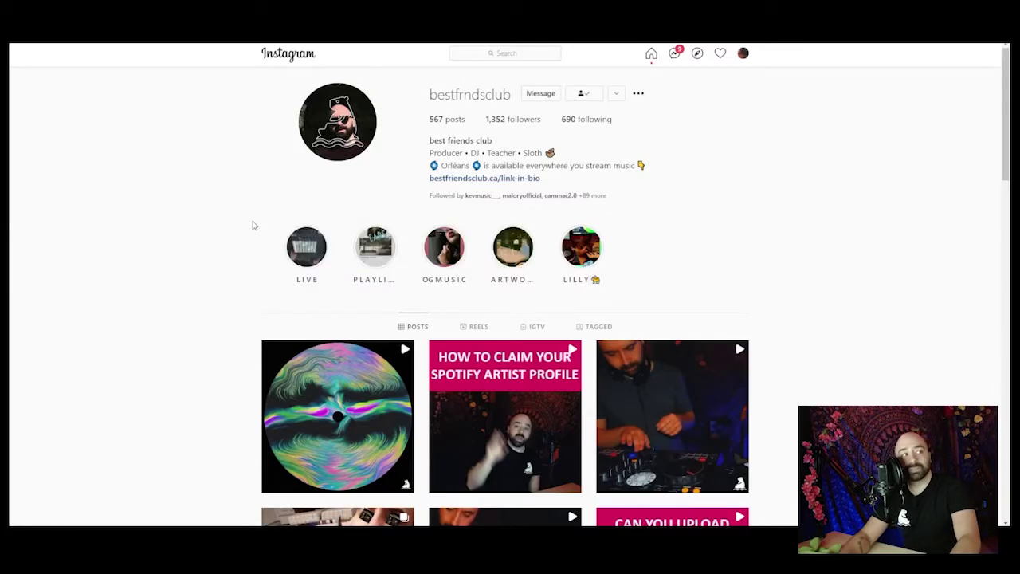
{"action": "scroll", "coordinate": [253, 225], "scroll_direction": "down", "scroll_amount": 8}
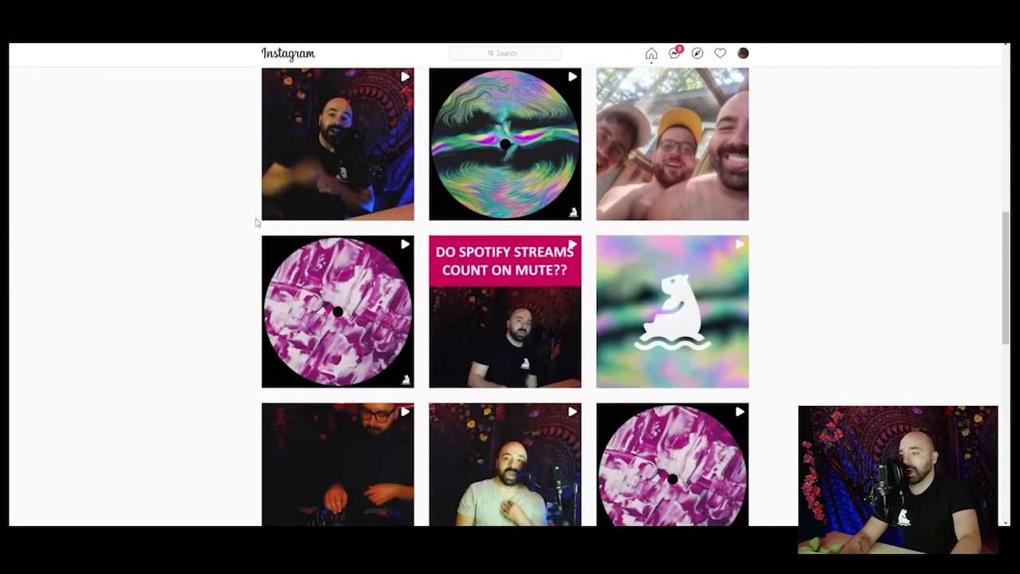
{"action": "scroll", "coordinate": [255, 223], "scroll_direction": "down", "scroll_amount": 15}
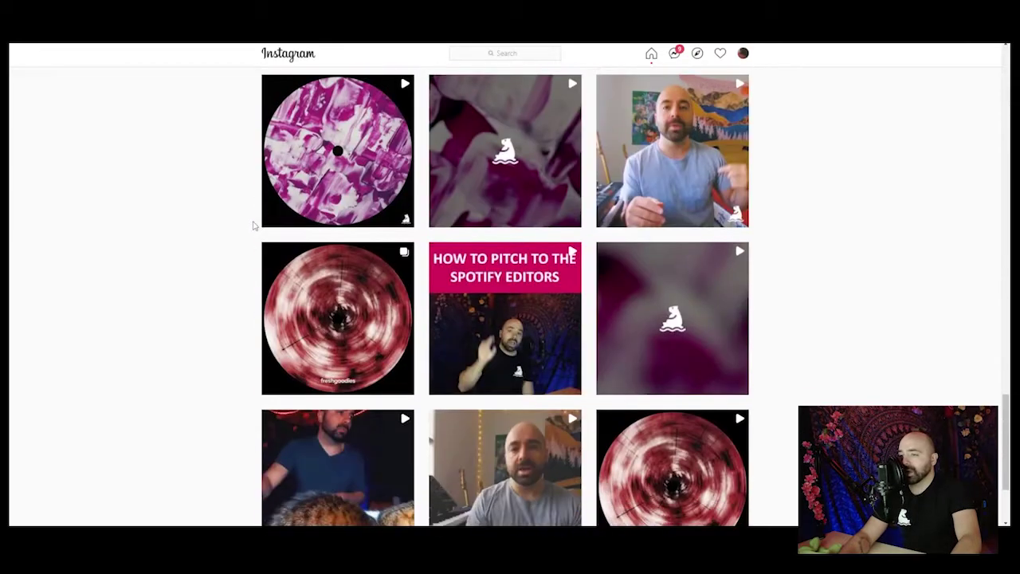
{"action": "scroll", "coordinate": [255, 223], "scroll_direction": "down", "scroll_amount": 2}
{"action": "scroll", "coordinate": [251, 235], "scroll_direction": "up", "scroll_amount": 3}
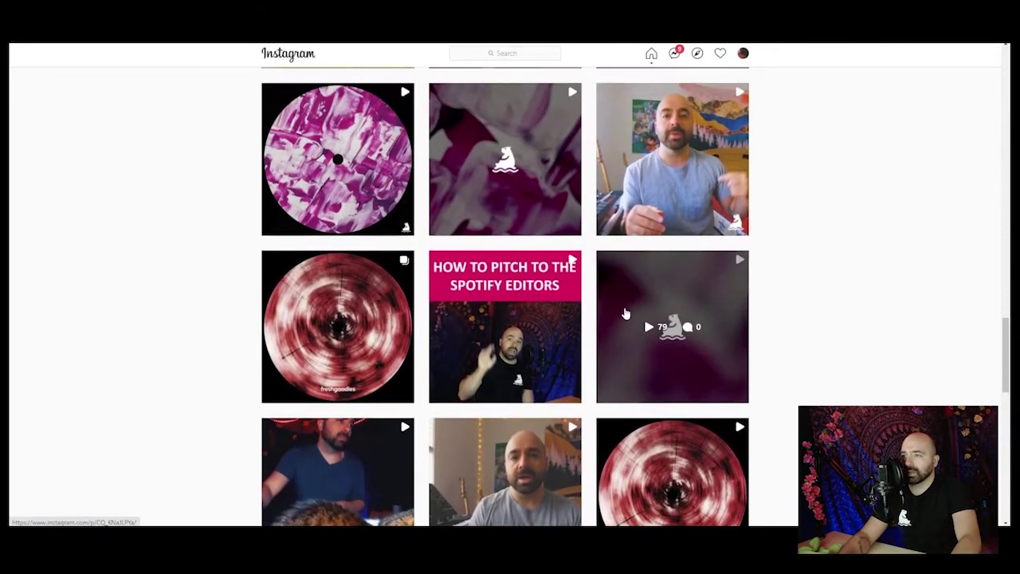
Step: View the 2021.07.12 teaser post on Instagram, close it and open the "tomorrow" teaser post
{"action": "left_click", "coordinate": [685, 287]}
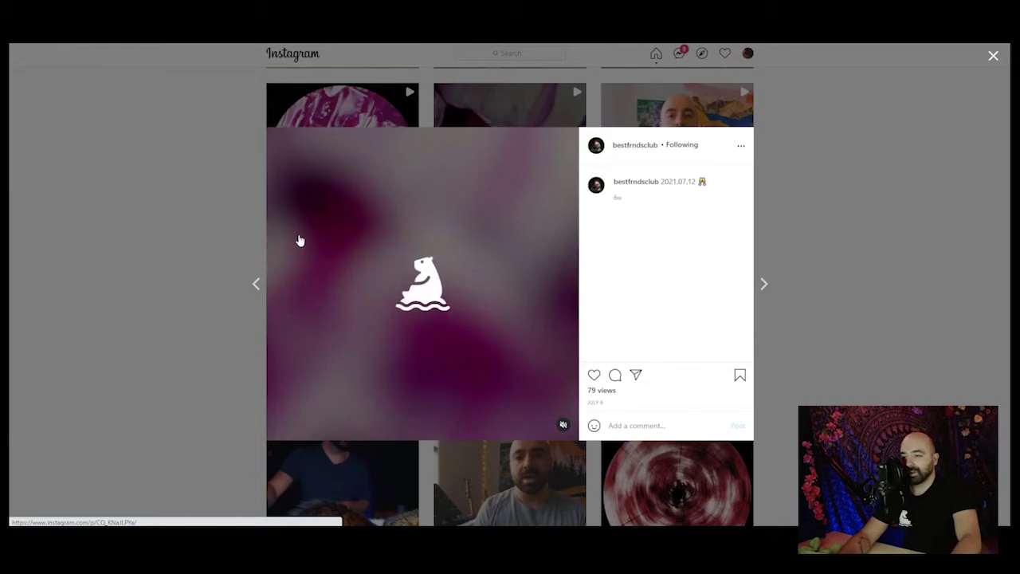
{"action": "left_click", "coordinate": [161, 268]}
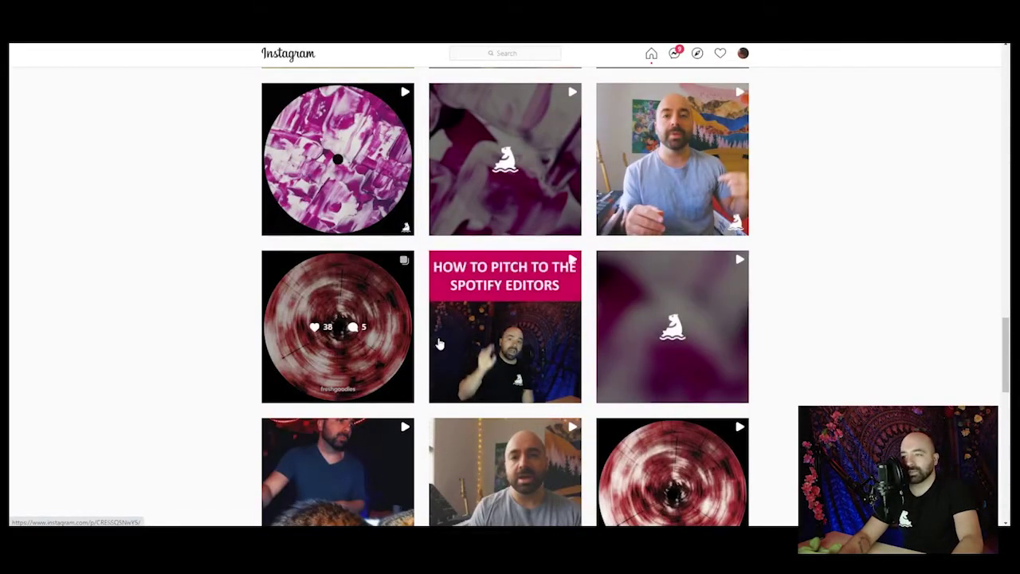
{"action": "scroll", "coordinate": [396, 360], "scroll_direction": "up", "scroll_amount": 2}
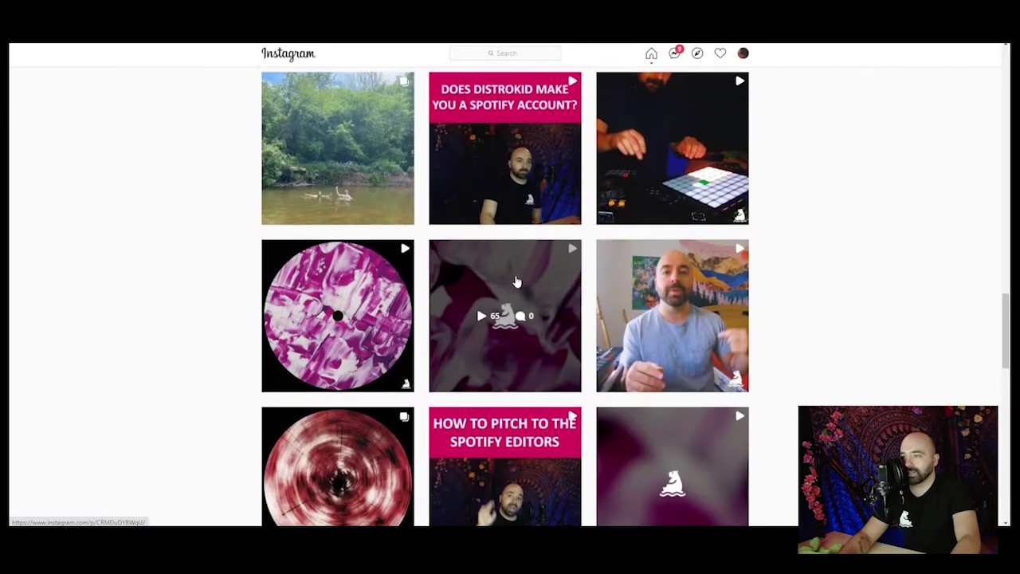
{"action": "left_click", "coordinate": [493, 291]}
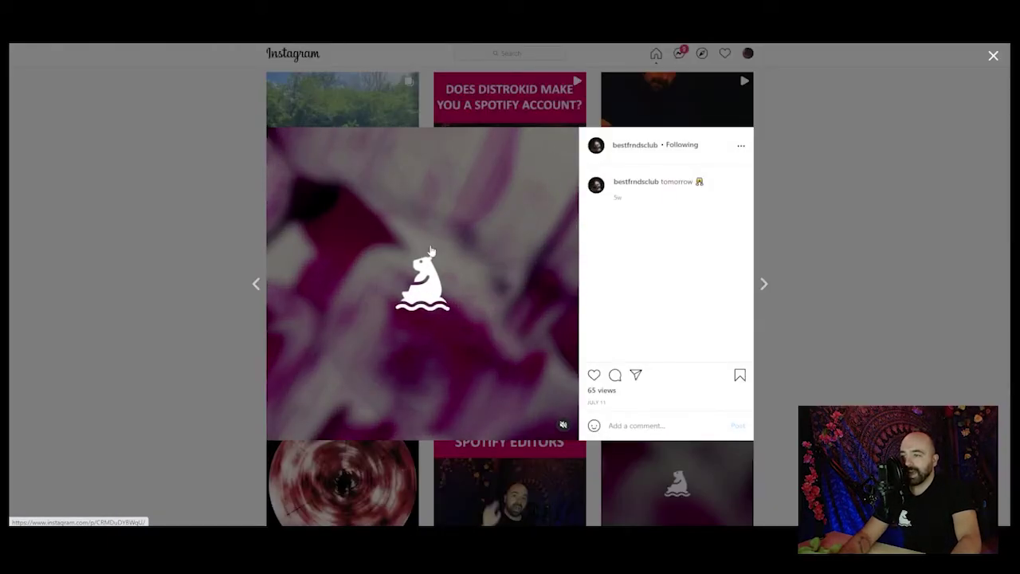
Step: Close the teaser post, open the Lov Sick release announcement post, read its streaming and link-in-bio caption, and close it
{"action": "left_click", "coordinate": [202, 247]}
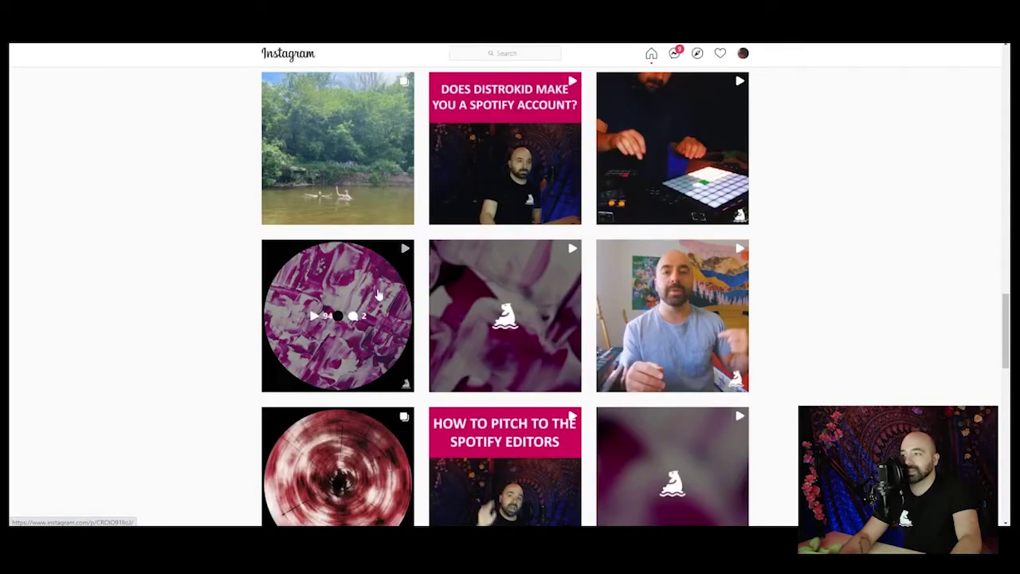
{"action": "left_click", "coordinate": [377, 267]}
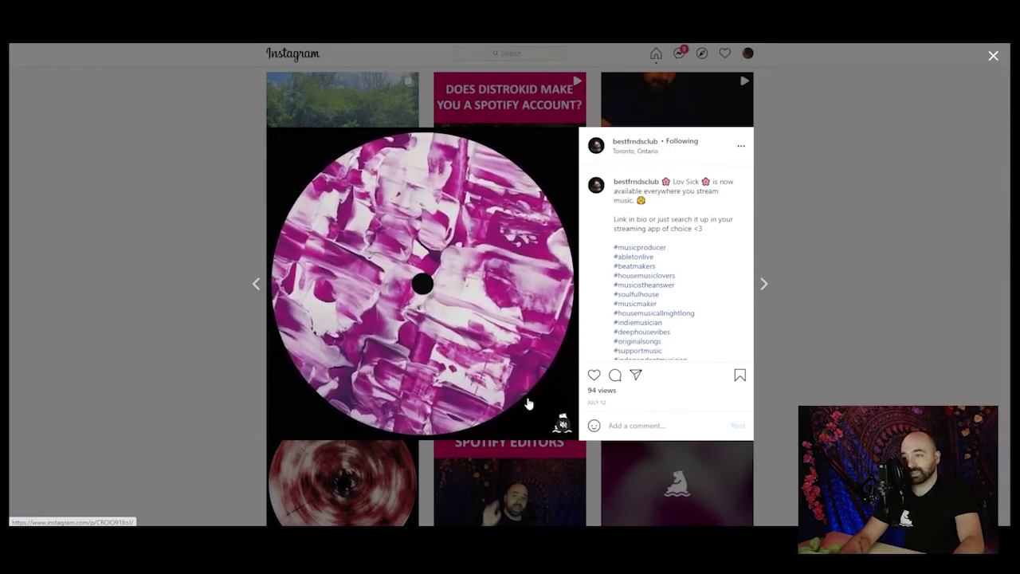
{"action": "left_click_drag", "start_coordinate": [661, 181], "coordinate": [681, 215]}
{"action": "left_click", "coordinate": [676, 218]}
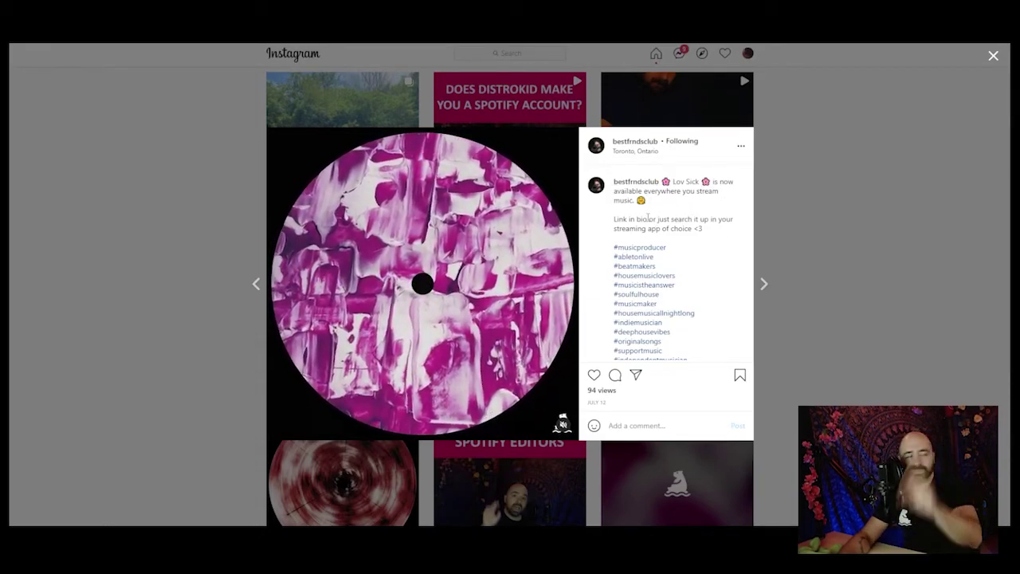
{"action": "left_click", "coordinate": [181, 249]}
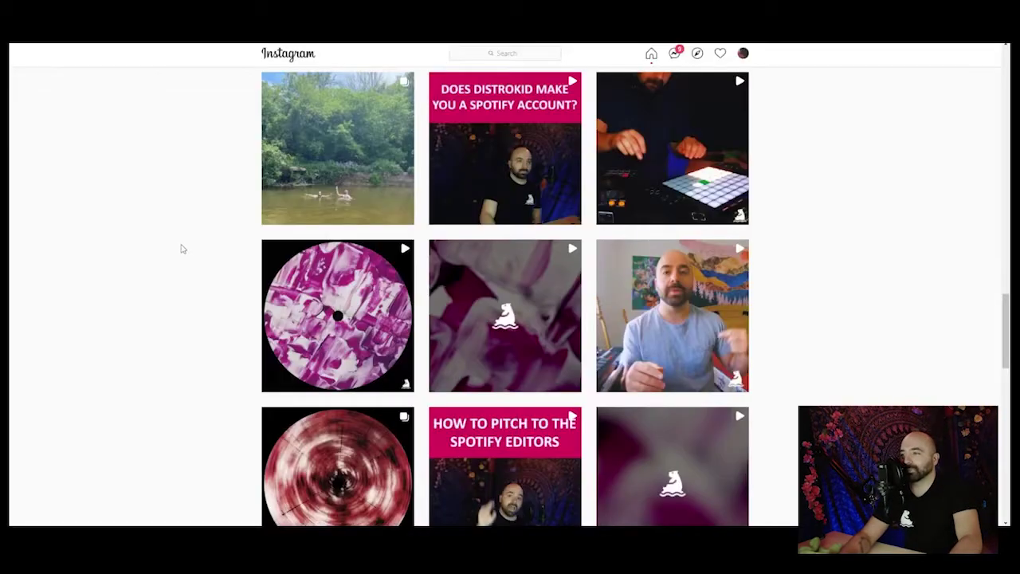
Step: Find the Outliers post among the newer posts, open it, advance to its next image and close it
{"action": "scroll", "coordinate": [207, 251], "scroll_direction": "up", "scroll_amount": 2}
{"action": "scroll", "coordinate": [651, 365], "scroll_direction": "up", "scroll_amount": 1}
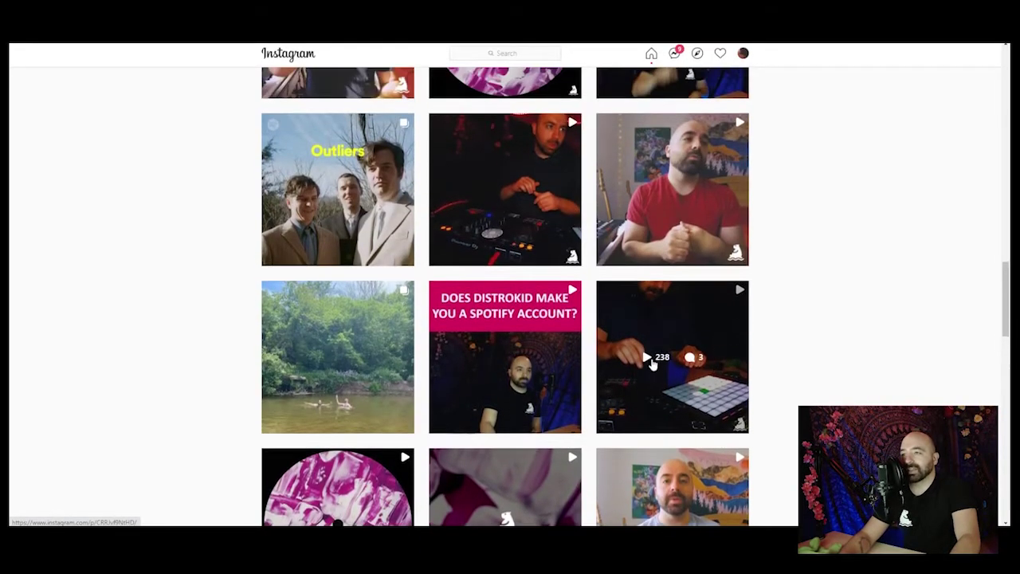
{"action": "scroll", "coordinate": [652, 364], "scroll_direction": "up", "scroll_amount": 1}
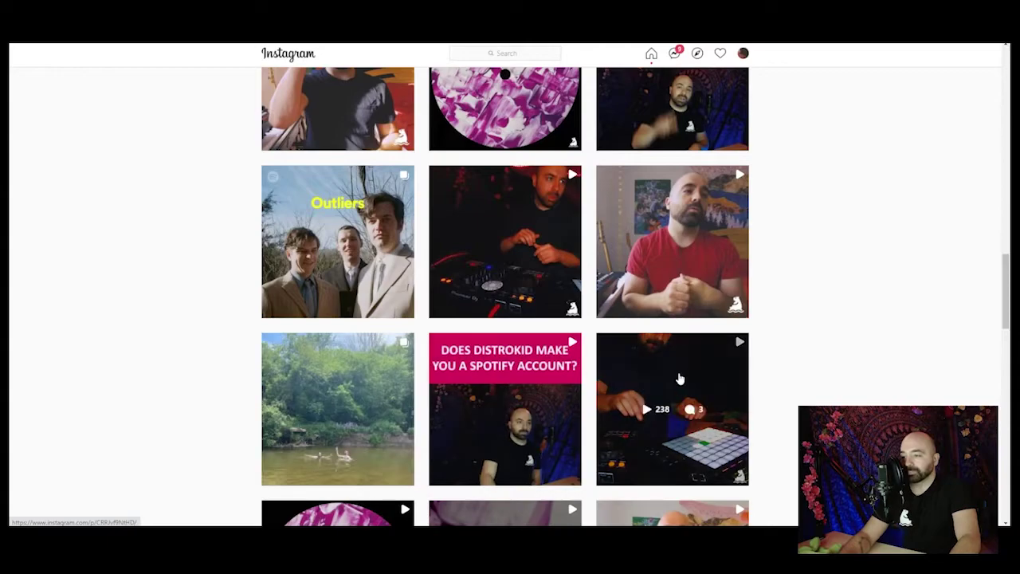
{"action": "scroll", "coordinate": [402, 285], "scroll_direction": "up", "scroll_amount": 1}
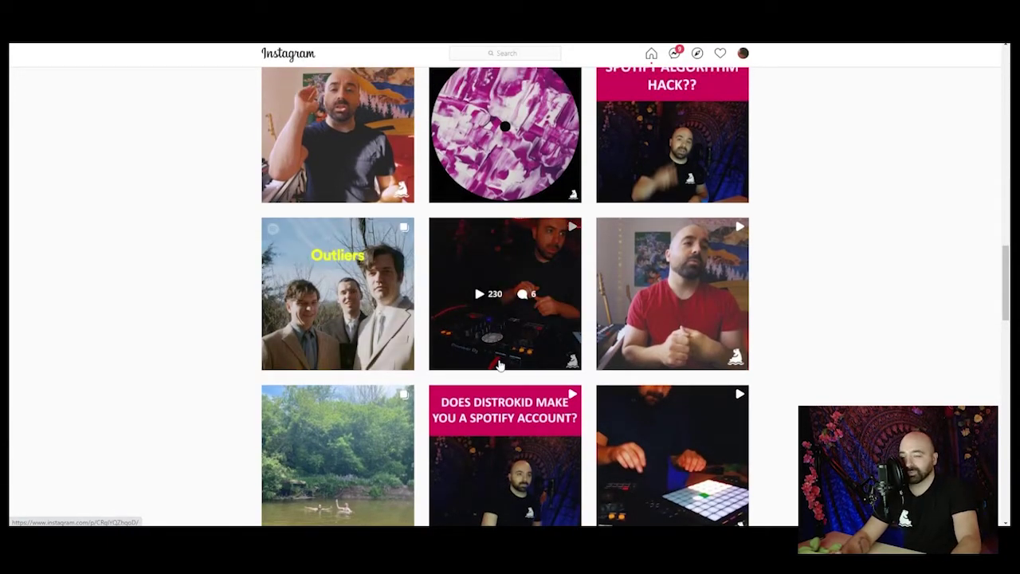
{"action": "left_click", "coordinate": [356, 255]}
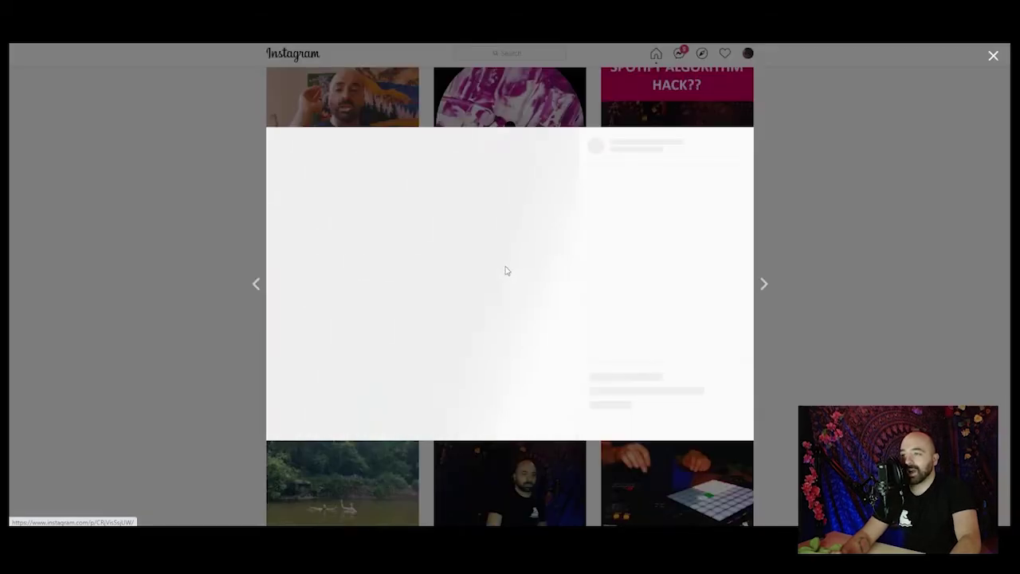
{"action": "left_click", "coordinate": [567, 285]}
{"action": "left_click", "coordinate": [159, 214]}
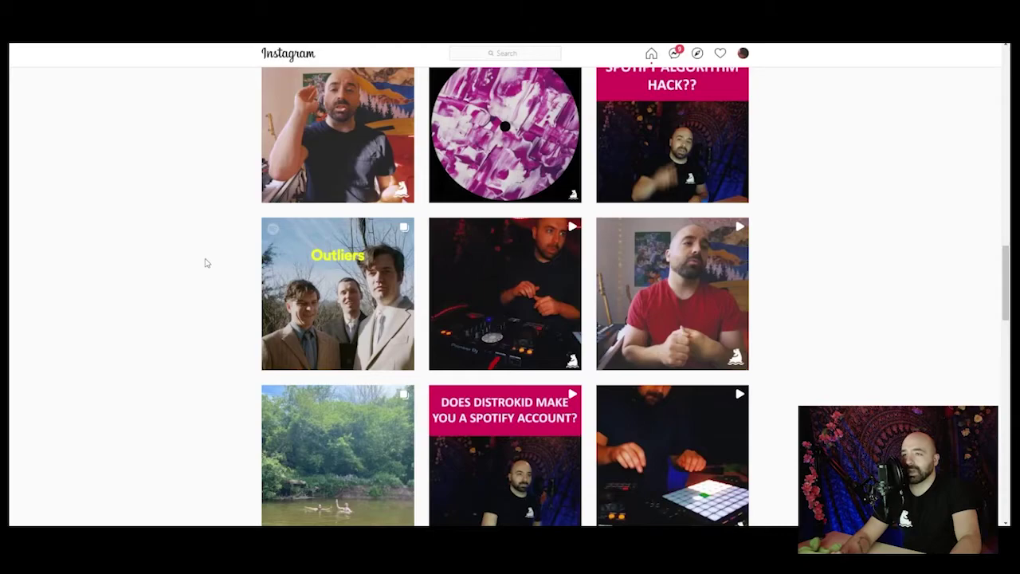
Step: Open the purple record video post about the Lov Sick breakdown, read its caption and close it
{"action": "scroll", "coordinate": [205, 261], "scroll_direction": "up", "scroll_amount": 1}
{"action": "scroll", "coordinate": [206, 262], "scroll_direction": "up", "scroll_amount": 3}
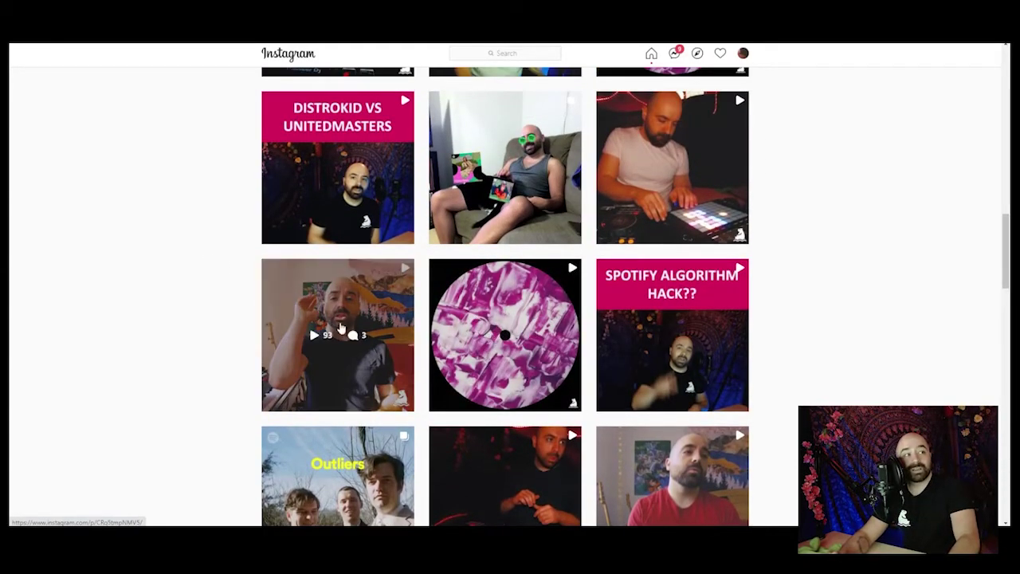
{"action": "scroll", "coordinate": [519, 365], "scroll_direction": "up", "scroll_amount": 1}
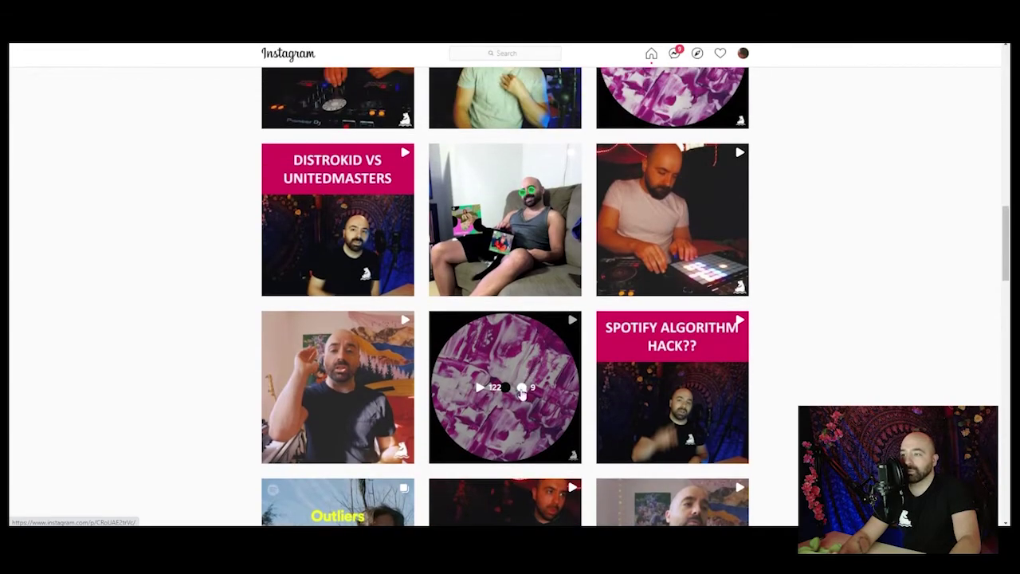
{"action": "left_click", "coordinate": [518, 371]}
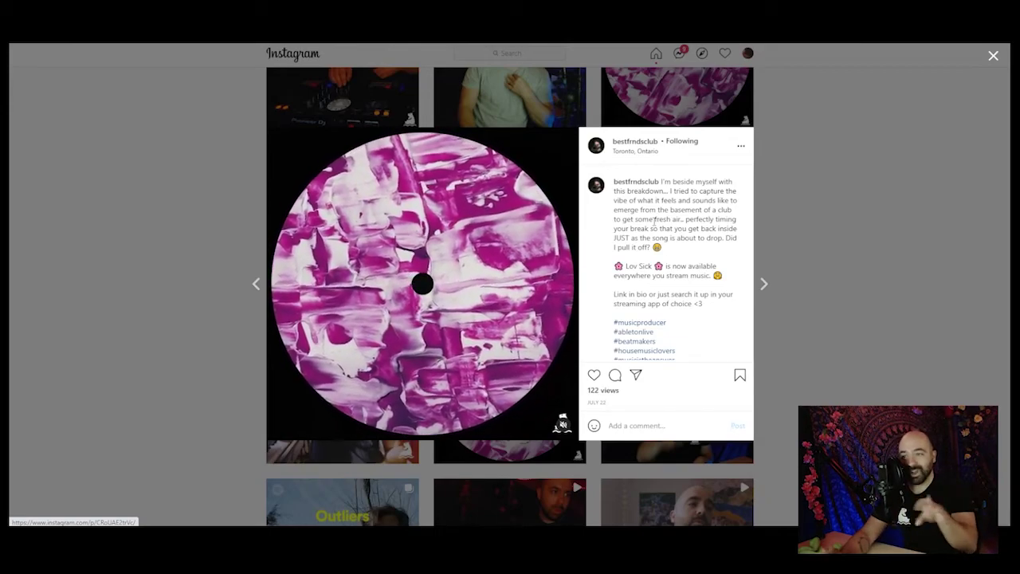
{"action": "left_click", "coordinate": [173, 212]}
Step: Open the Fresh Finds playlist thank-you post, view its images through the cat photo, close it and browse the newer posts
{"action": "scroll", "coordinate": [560, 382], "scroll_direction": "up", "scroll_amount": 1}
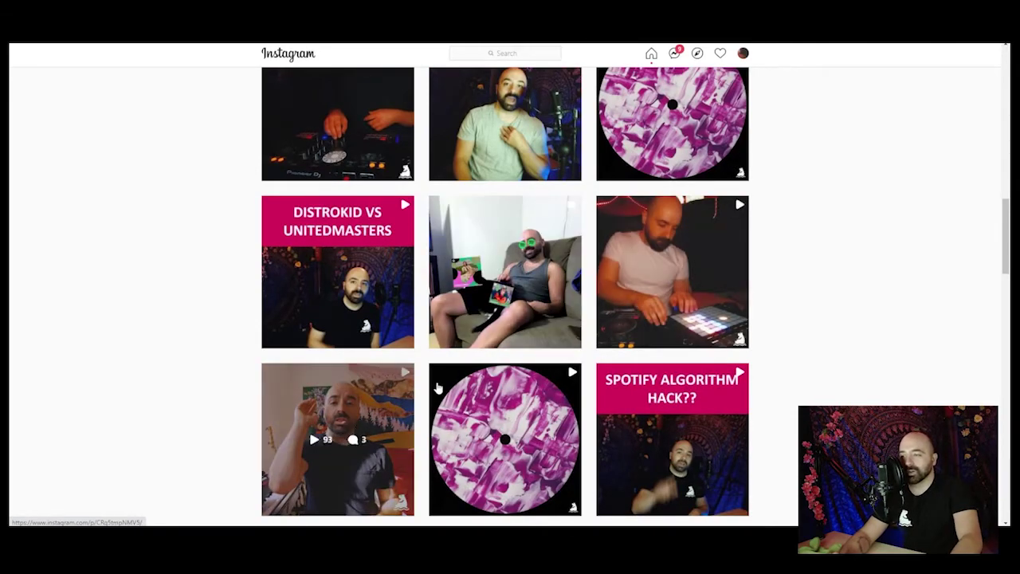
{"action": "left_click", "coordinate": [492, 233]}
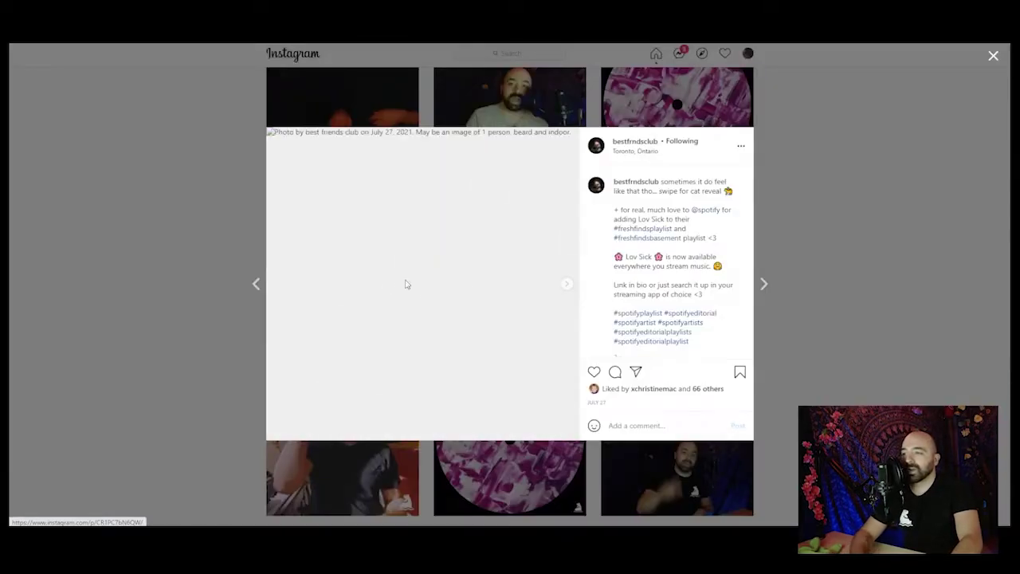
{"action": "left_click", "coordinate": [567, 285]}
{"action": "left_click", "coordinate": [567, 285]}
{"action": "left_click", "coordinate": [566, 285]}
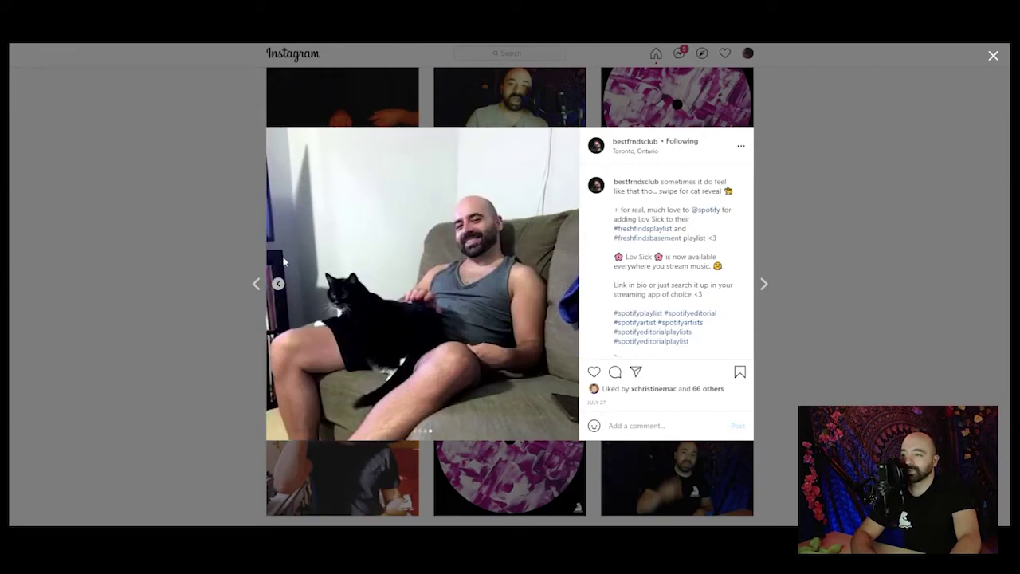
{"action": "left_click", "coordinate": [243, 255]}
{"action": "scroll", "coordinate": [641, 312], "scroll_direction": "up", "scroll_amount": 3}
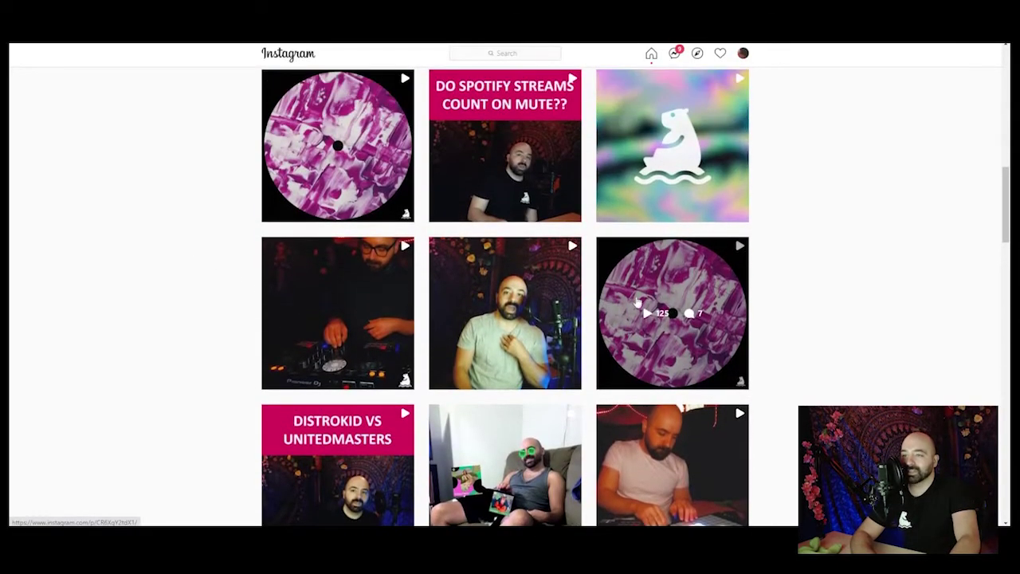
{"action": "scroll", "coordinate": [470, 314], "scroll_direction": "up", "scroll_amount": 1}
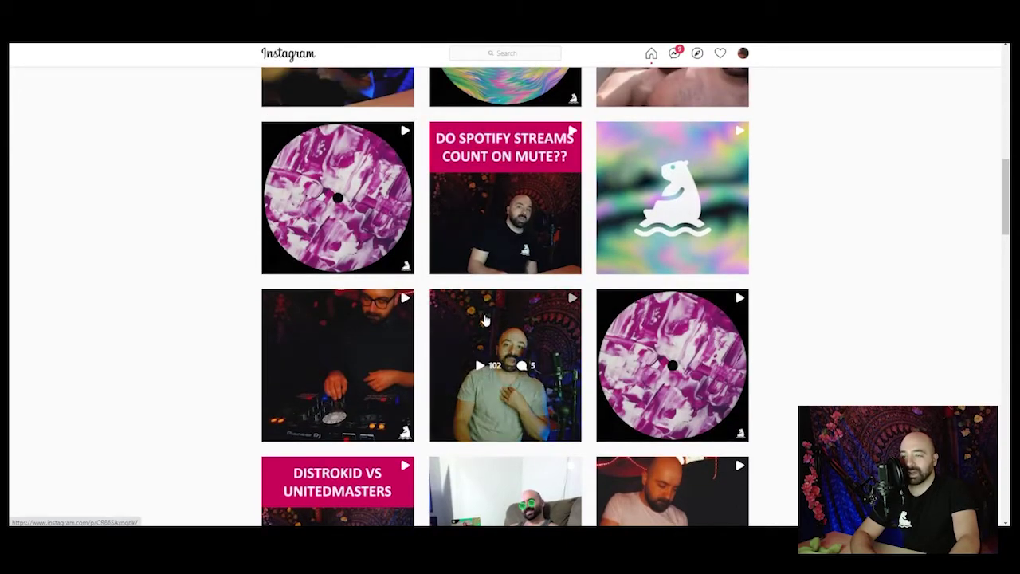